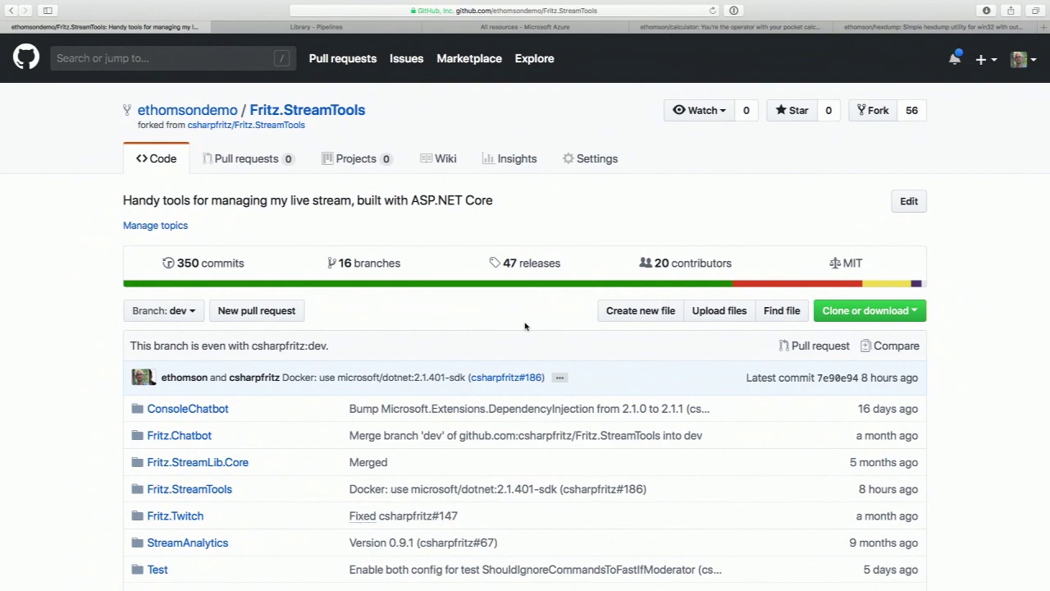
- Browse the Marketplace's Continuous integration category and open the Azure Pipelines app listing
click(469, 60)
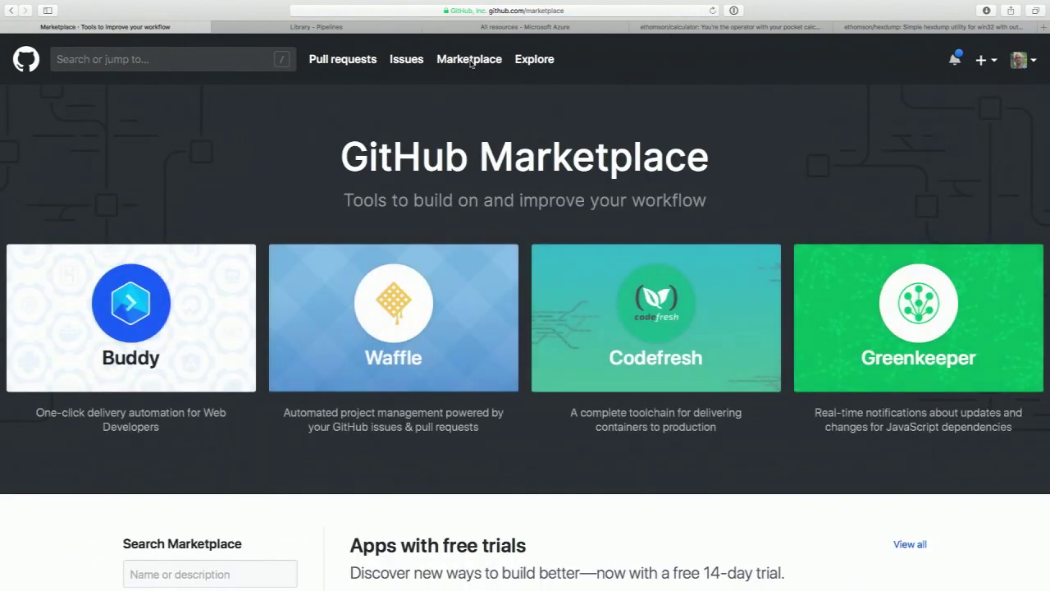
scroll(417, 308, down, 6)
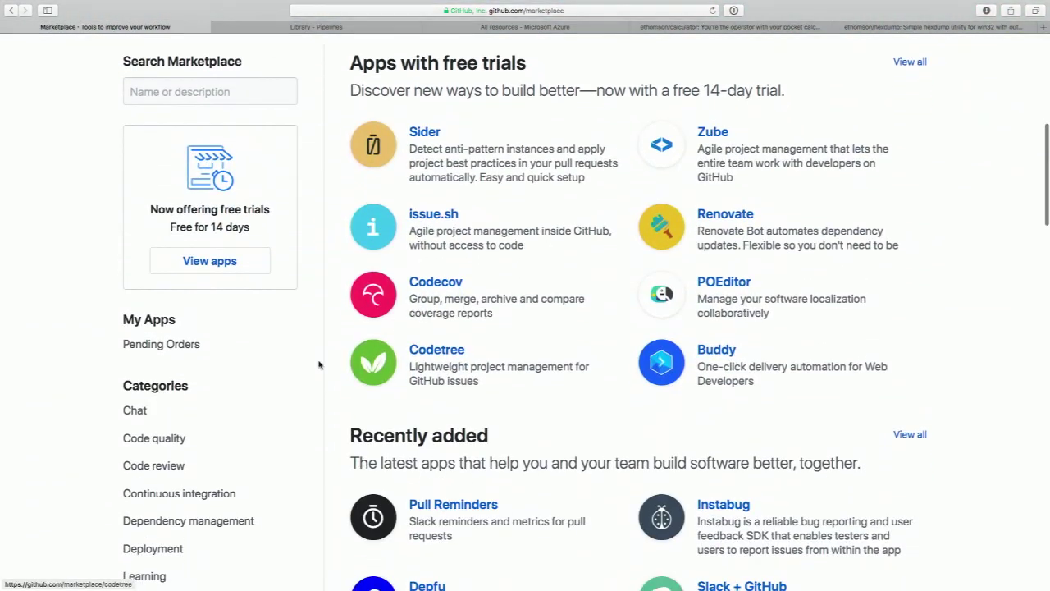
click(215, 493)
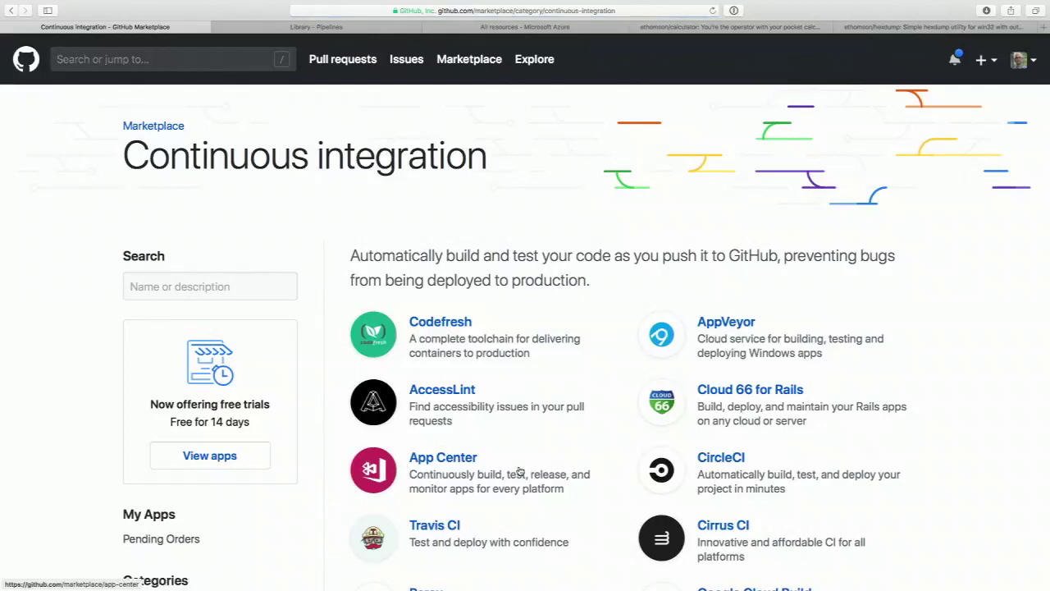
scroll(519, 470, down, 3)
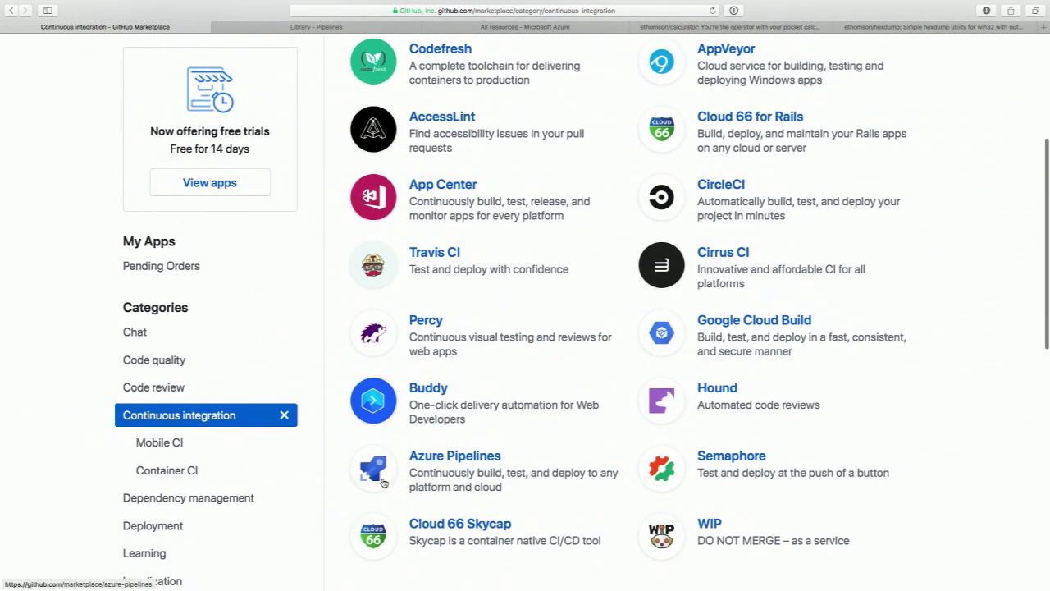
click(383, 484)
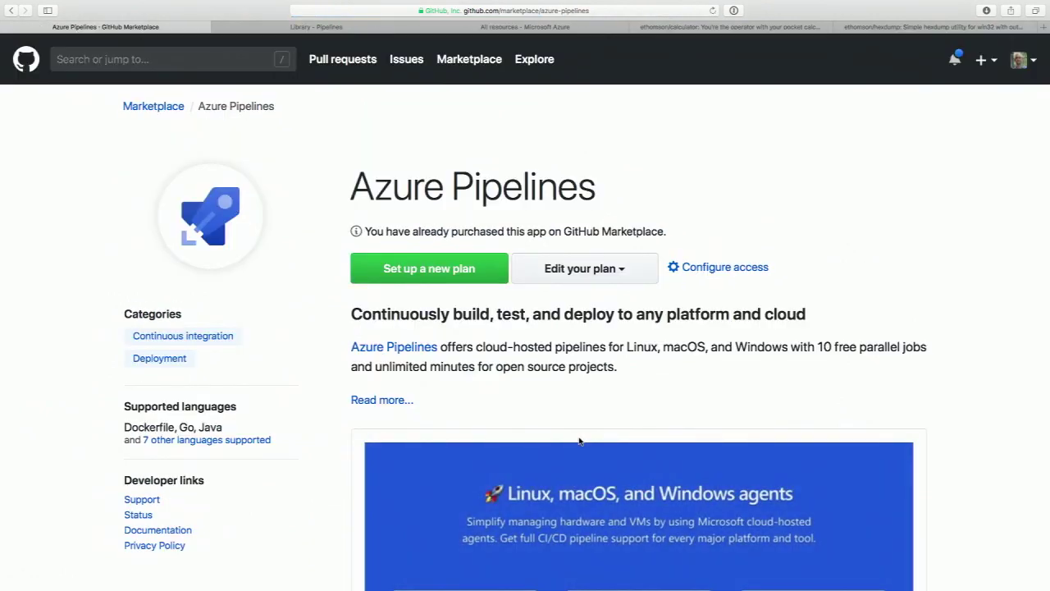
- Set up the free Azure Pipelines plan on the demo organization account and reach order review
click(461, 273)
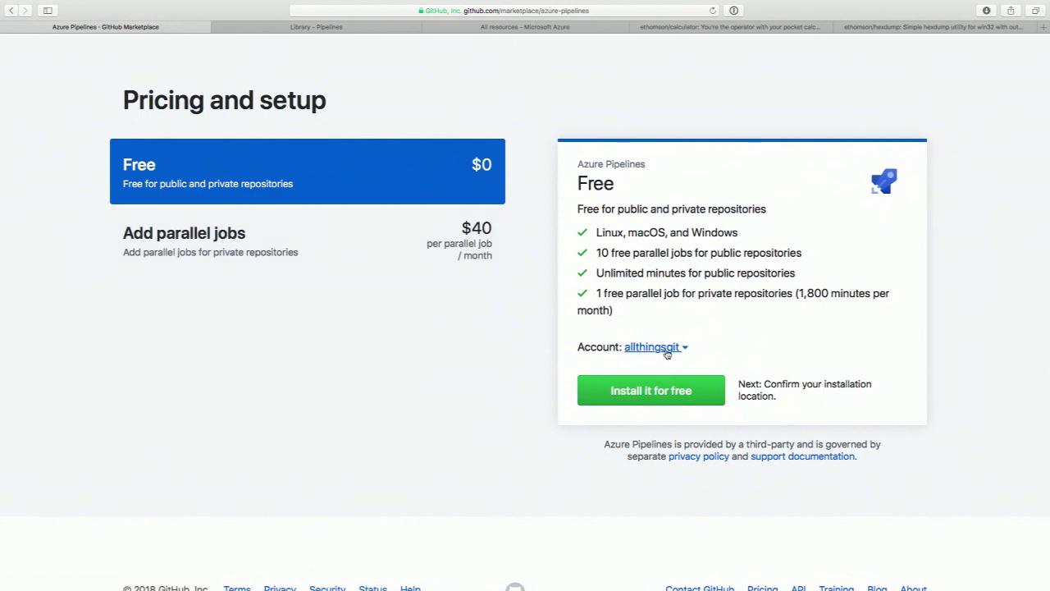
click(667, 352)
scroll(671, 460, down, 1)
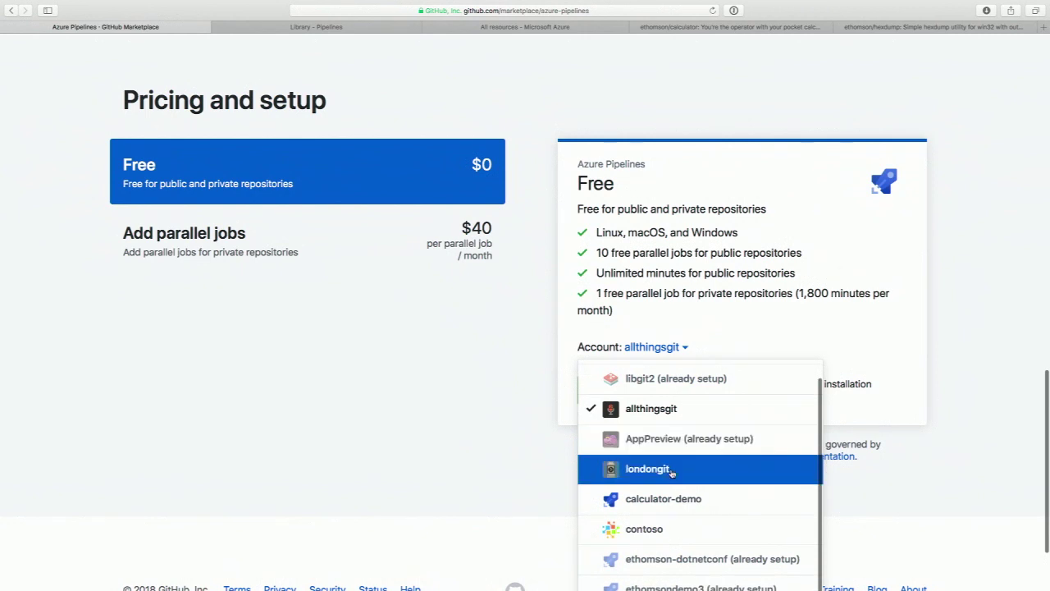
scroll(671, 472, down, 5)
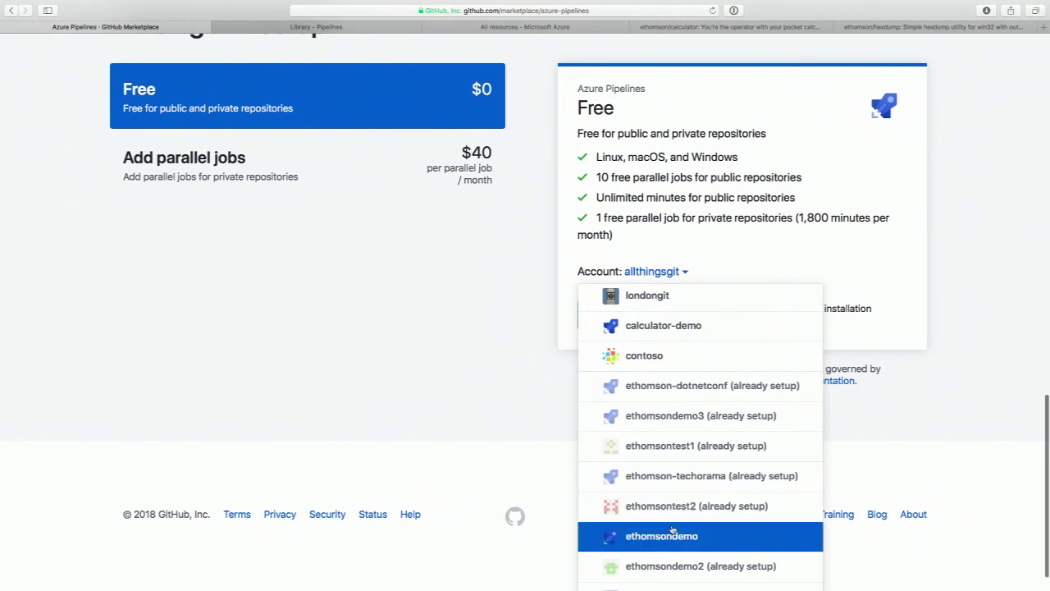
click(672, 535)
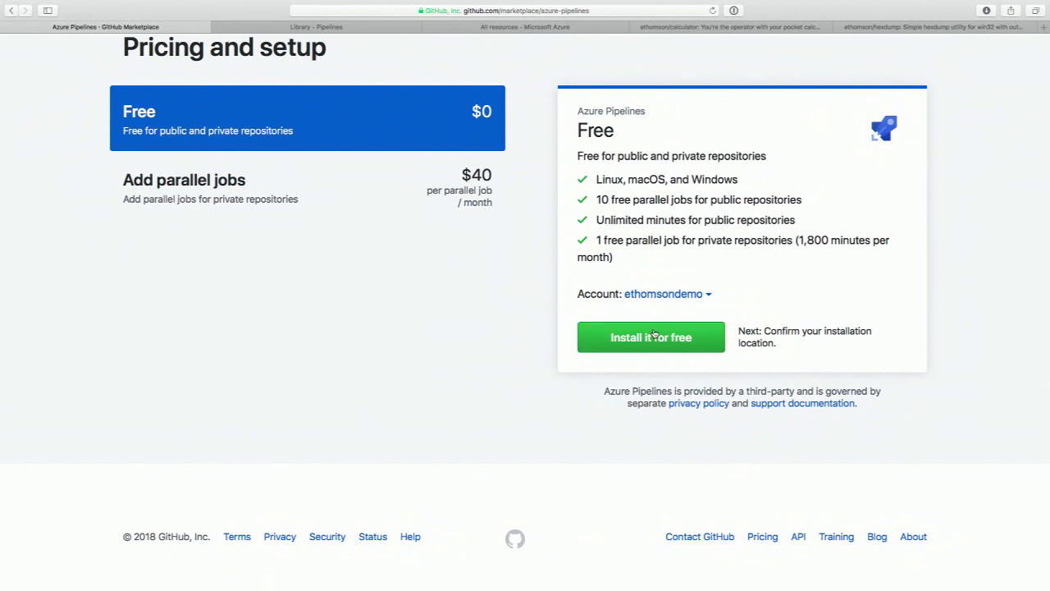
click(654, 337)
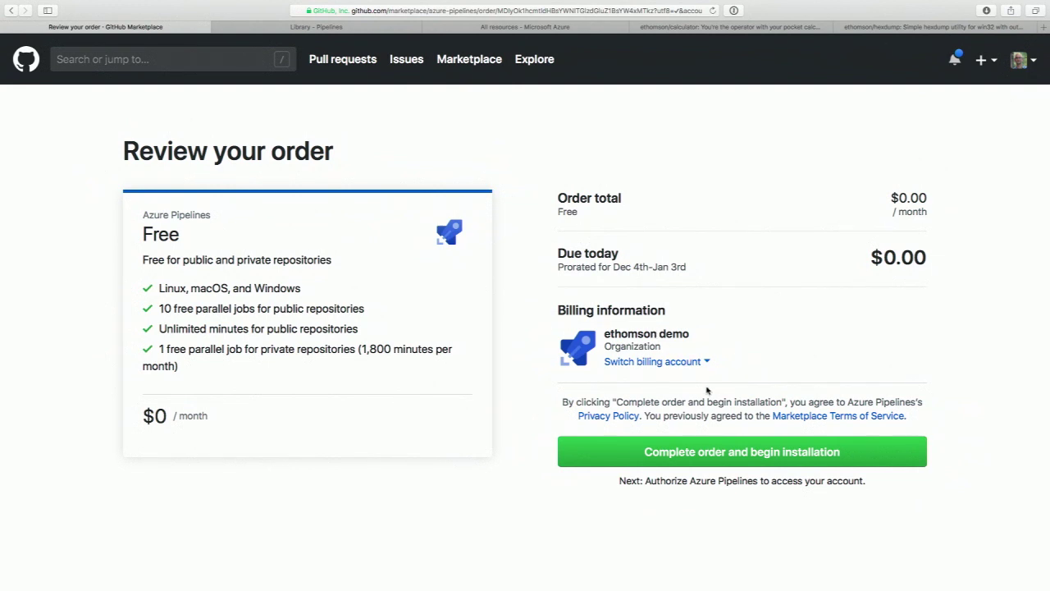
- Complete the order and install Azure Pipelines only on the Fritz.StreamTools repository
click(721, 453)
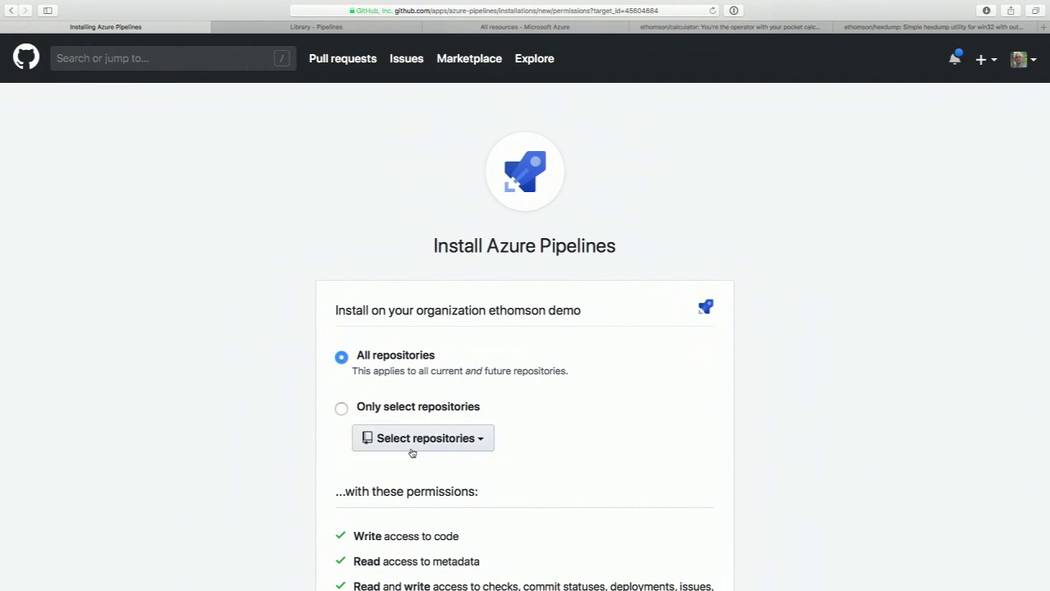
click(423, 409)
click(439, 441)
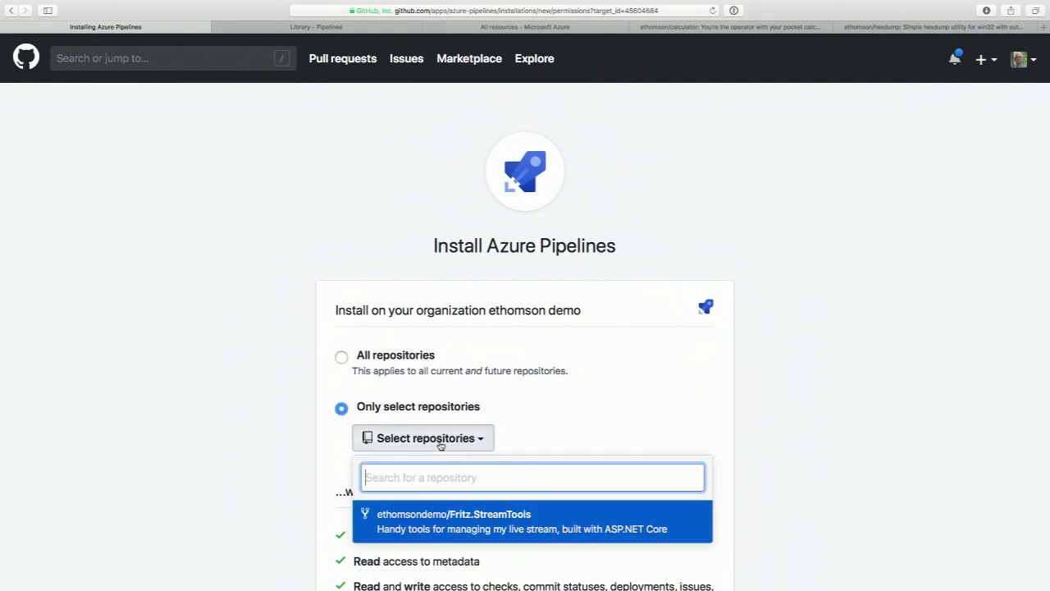
click(445, 522)
scroll(507, 537, down, 5)
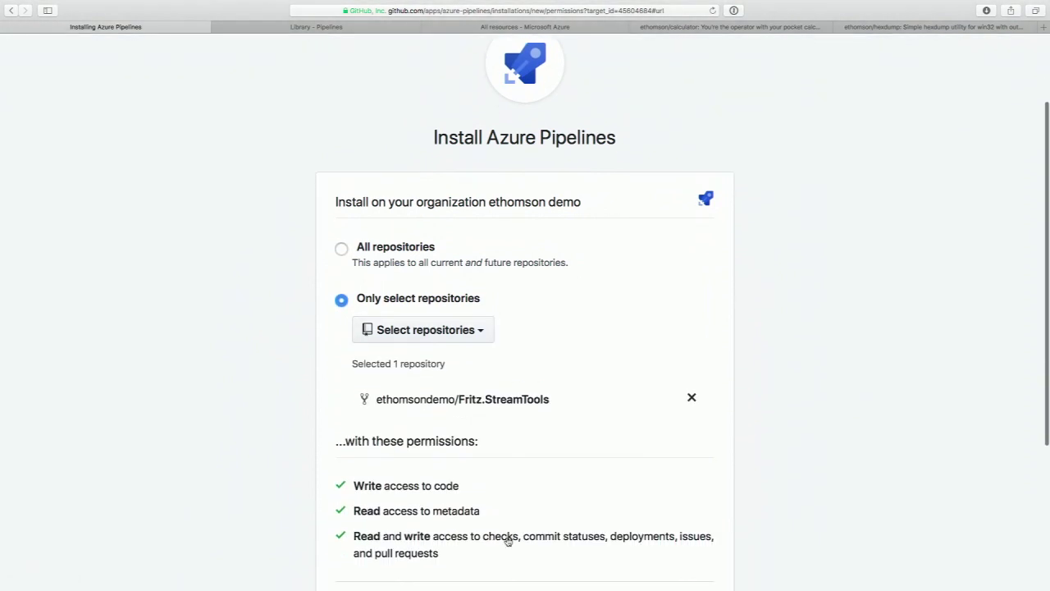
click(380, 512)
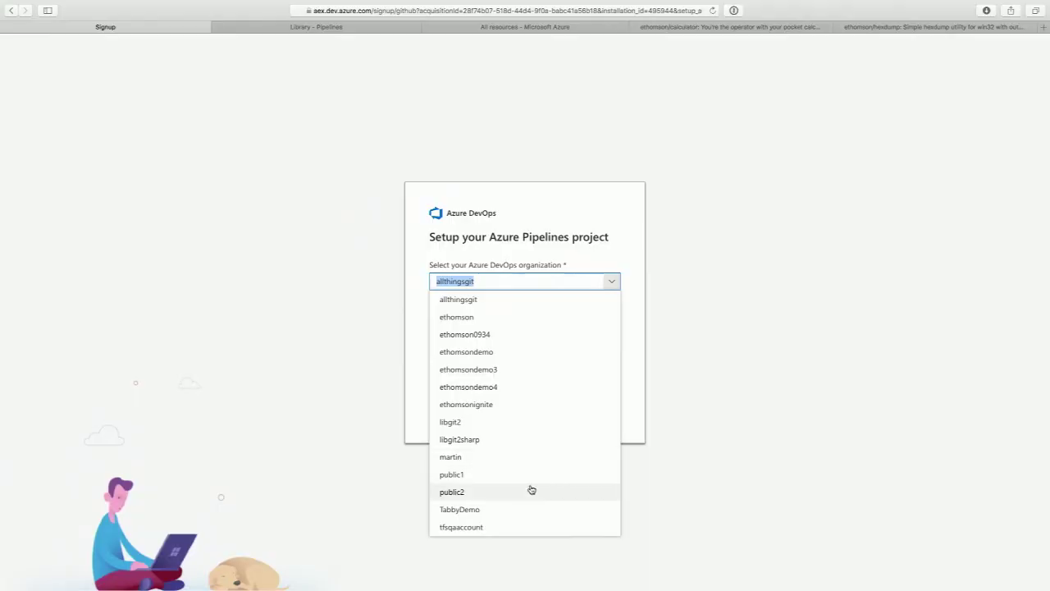
- Select the demo organization and fritz.streamtools project, then view the azuresecrets variable group
click(530, 354)
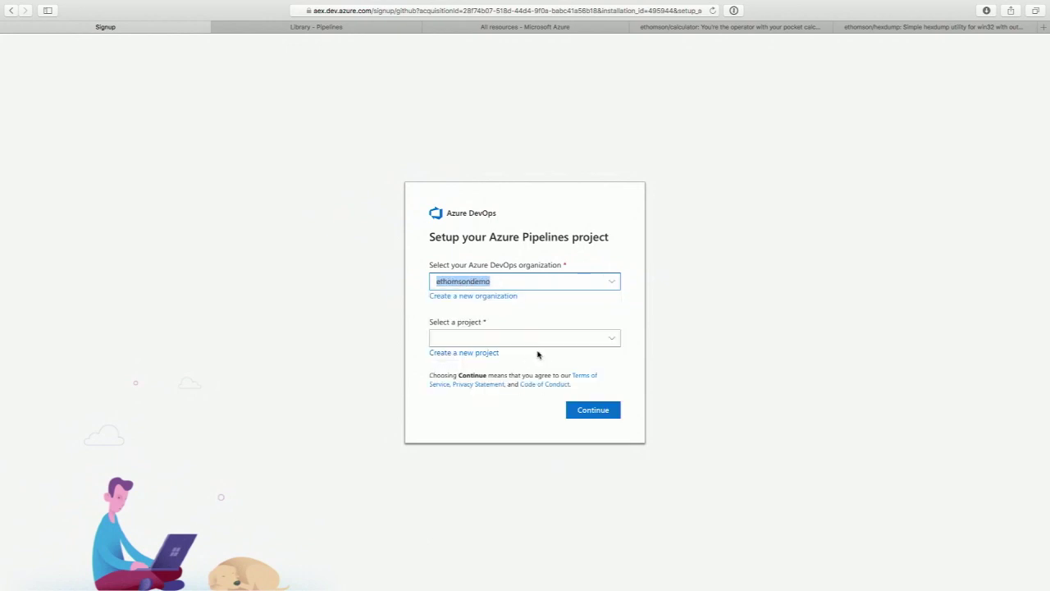
click(612, 337)
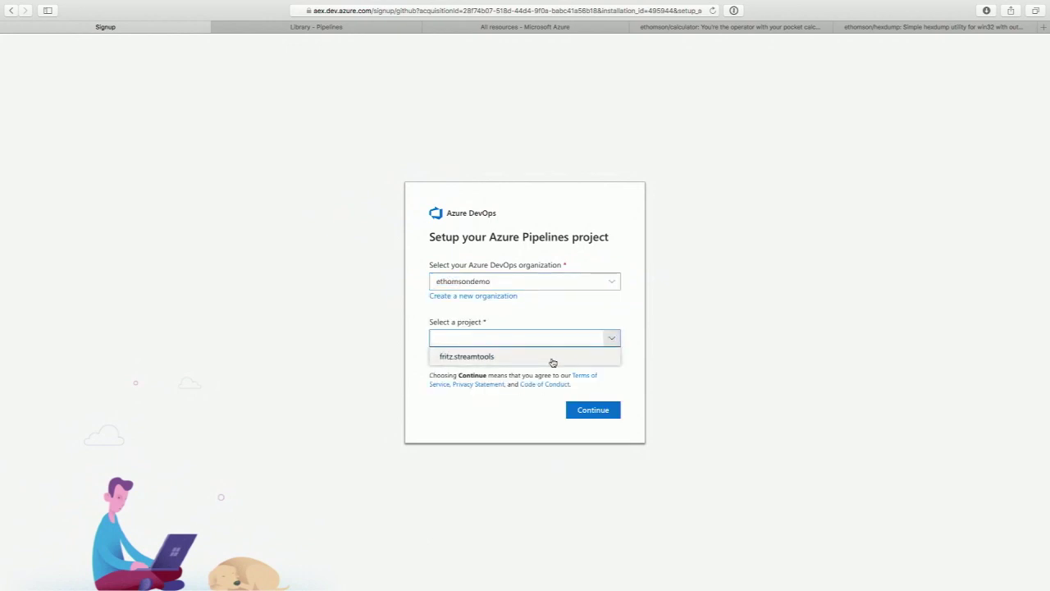
click(553, 359)
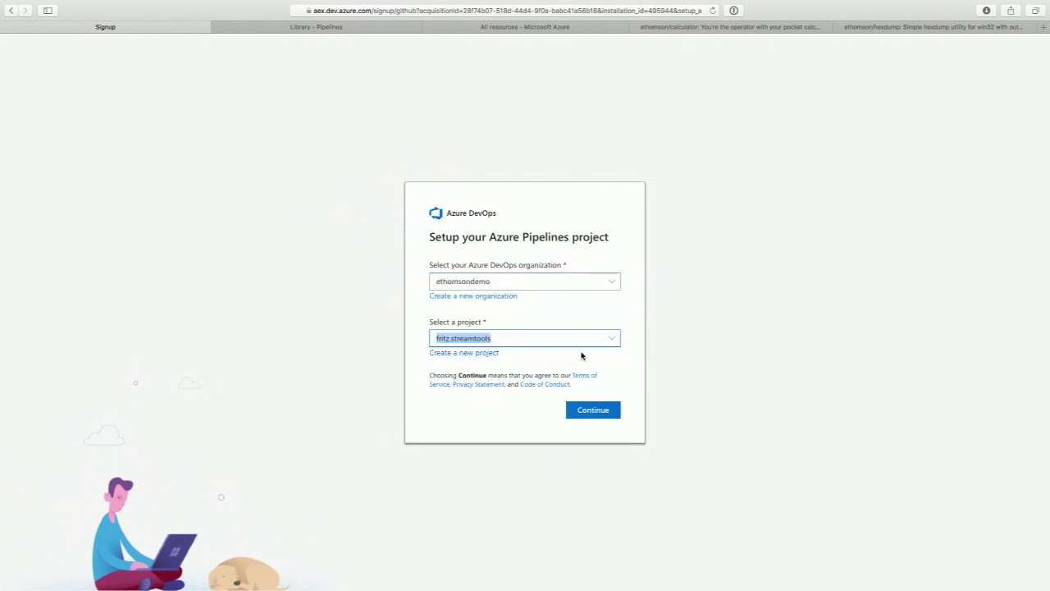
click(350, 29)
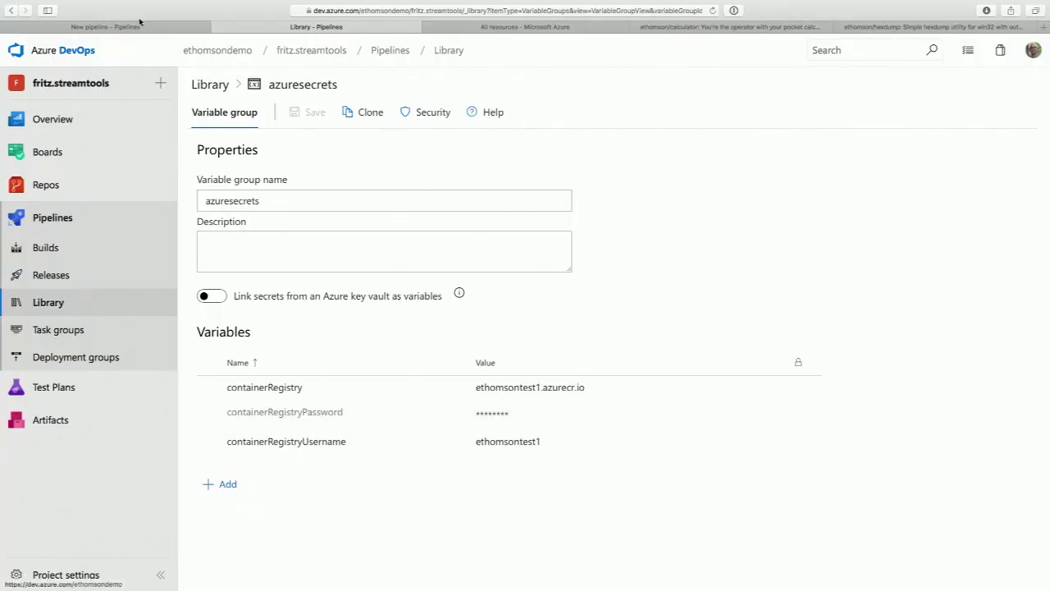
- Switch back to the New pipeline wizard's Select a repository step
click(125, 27)
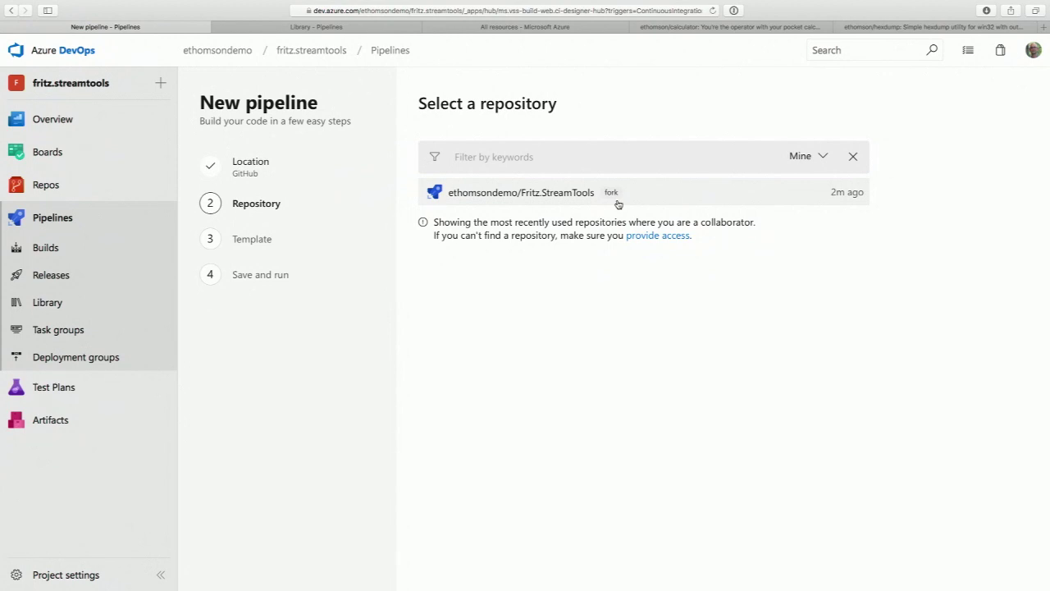
- Pick the Fritz.StreamTools repository and apply the Docker image template
click(578, 203)
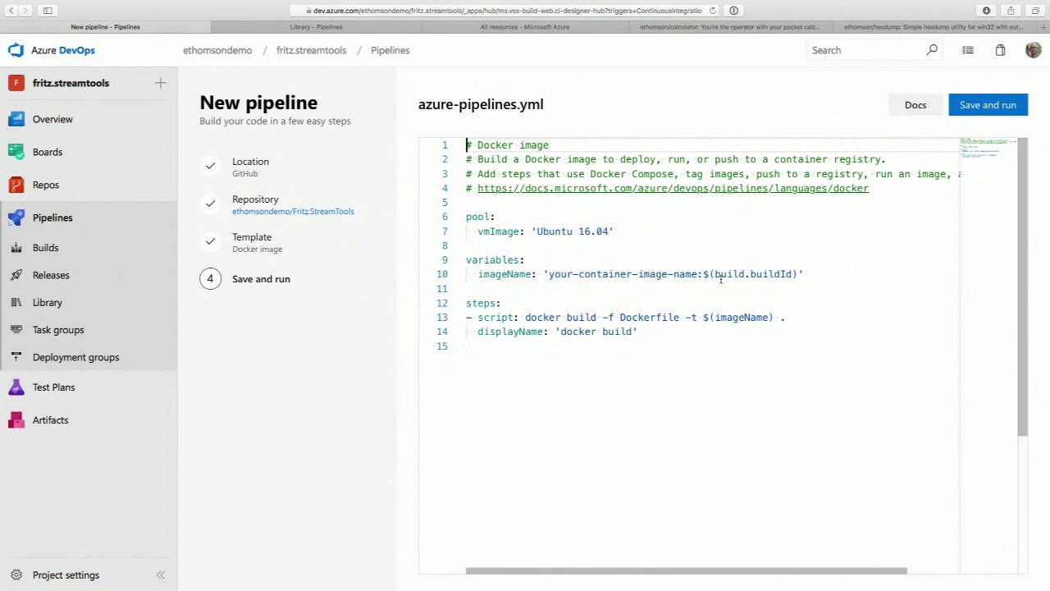
- Convert variables to a list: '- name: imageName' with value fritz.streamtools:$(build.buildId)
triple_click(530, 231)
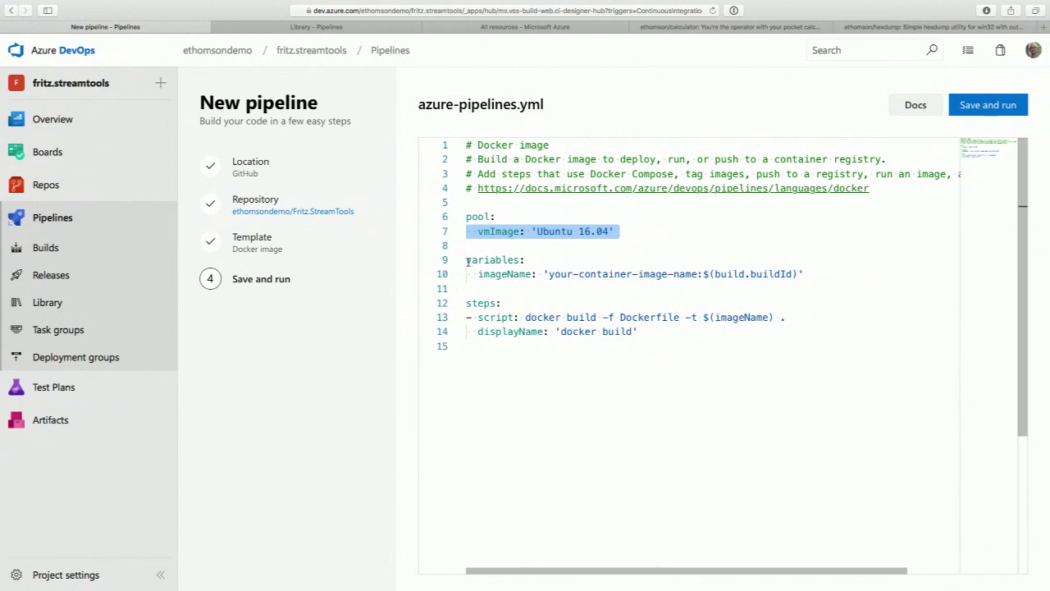
drag(466, 259, 811, 278)
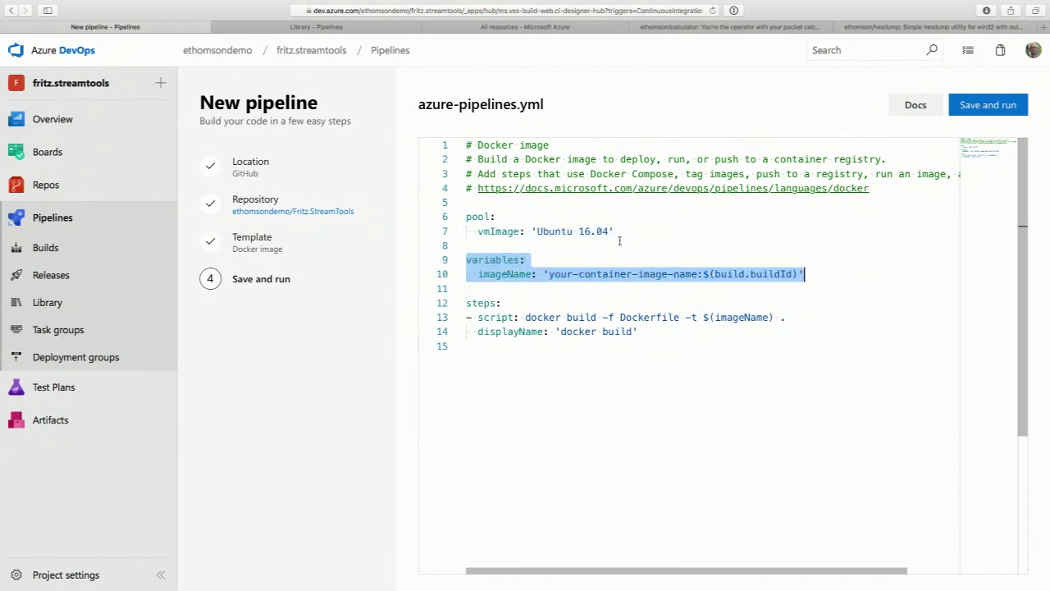
click(542, 260)
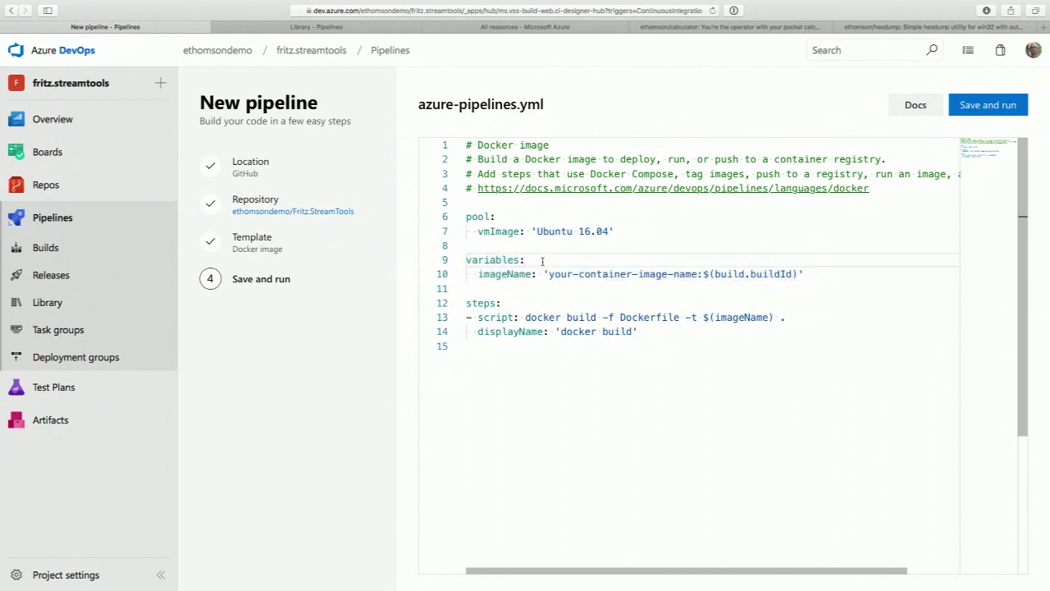
key(Return)
text(- )
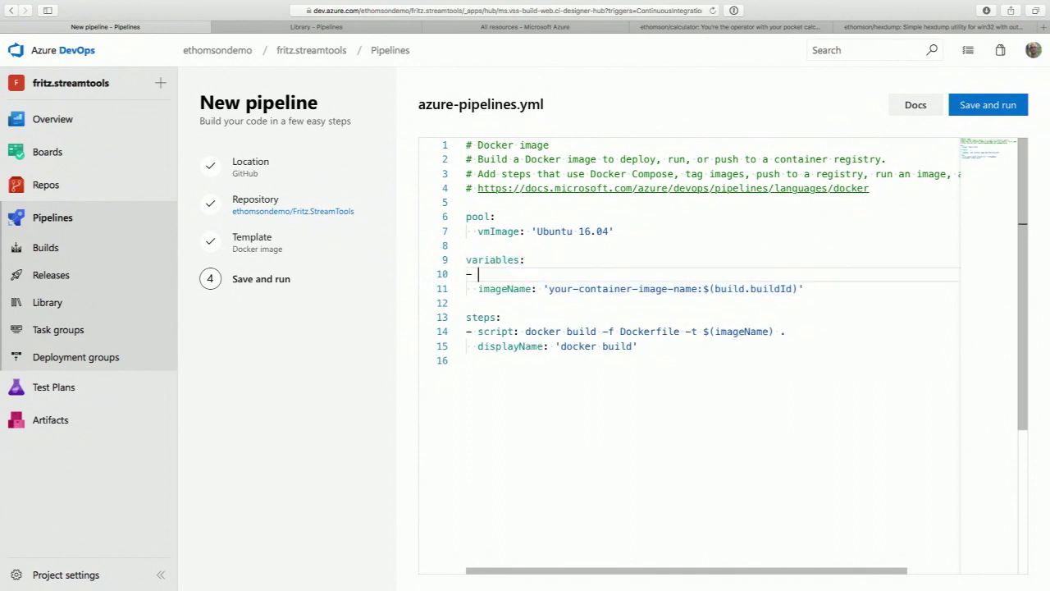
text(name: imageName)
click(543, 287)
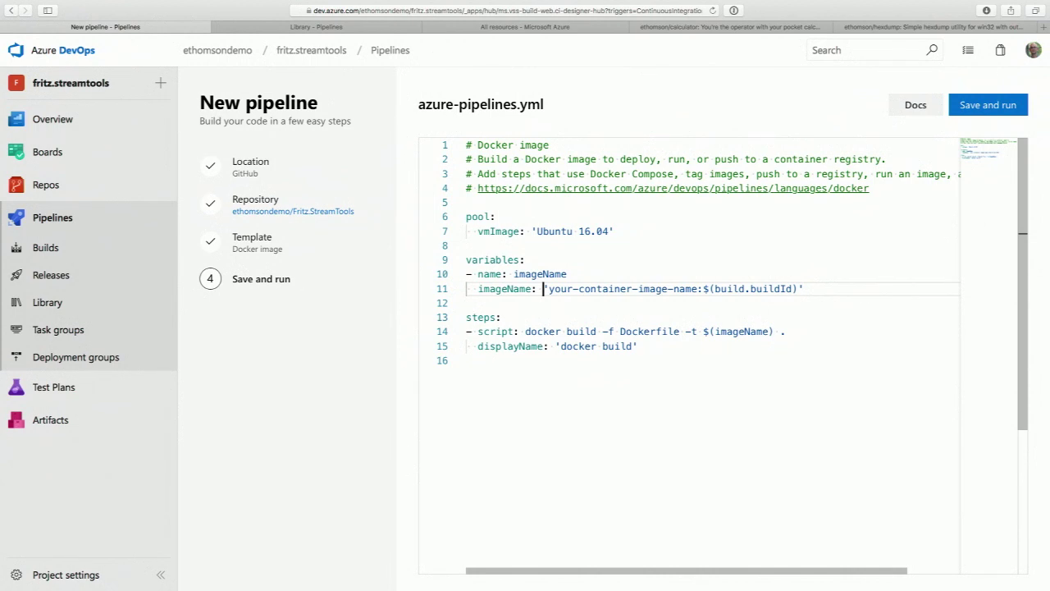
key(BackSpace)
key(BackSpace)
key(BackSpace)
key(BackSpace)
key(BackSpace)
key(BackSpace)
key(BackSpace)
key(BackSpace)
key(BackSpace)
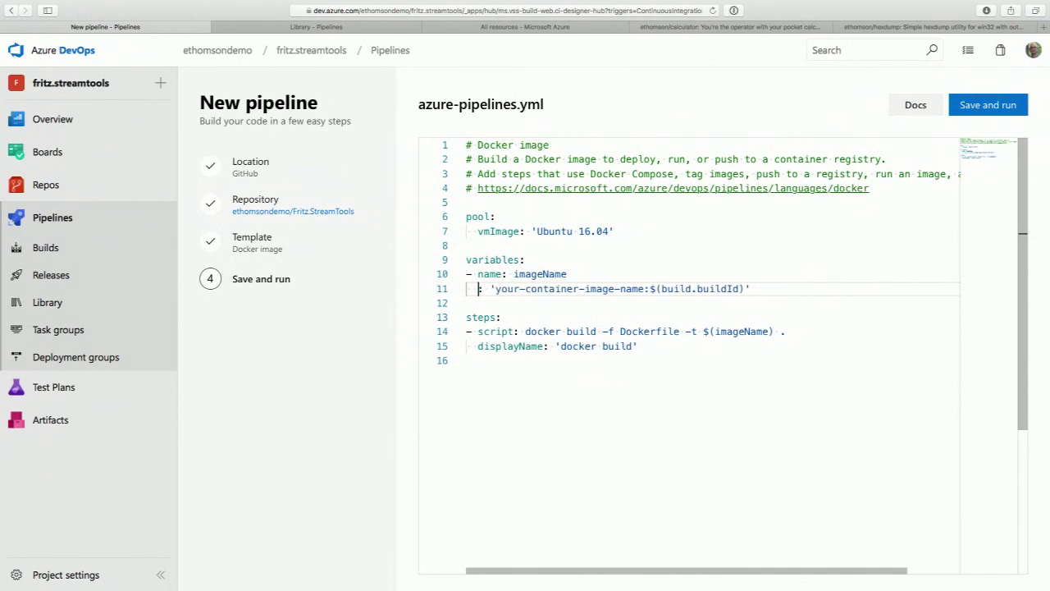
text(value)
drag(524, 288, 673, 287)
text(fritz.)
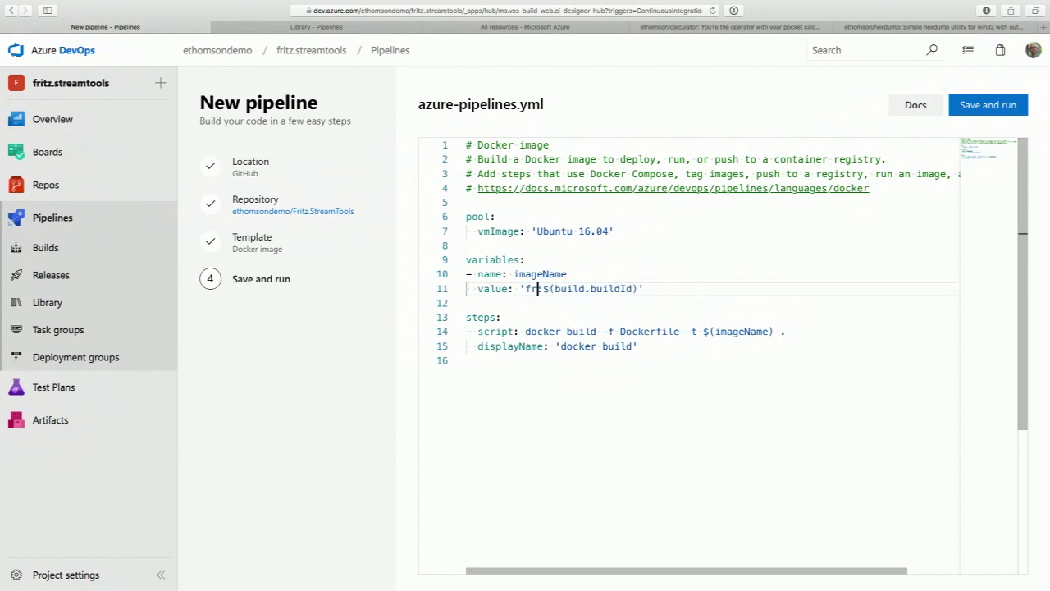
text(stramtools:)
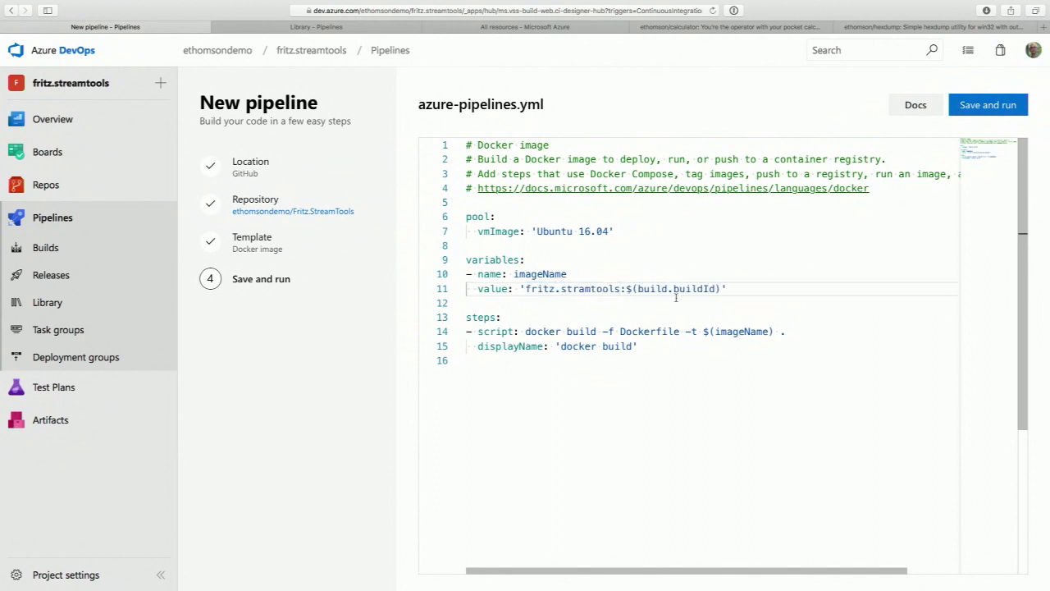
- Fix the image name spelling and add '- group: azuresecrets' under variables
key(End)
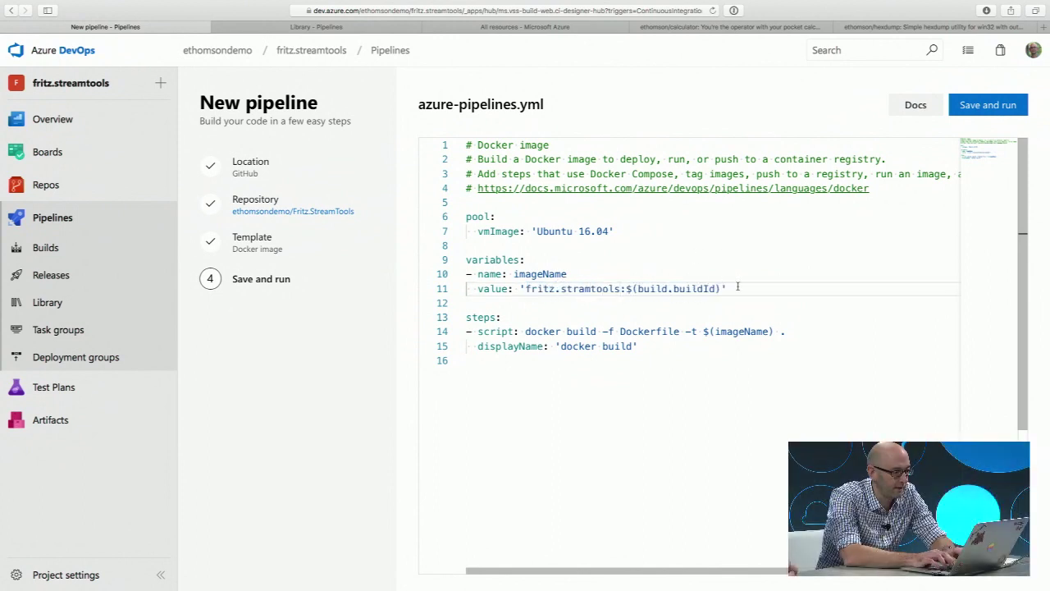
key(Return)
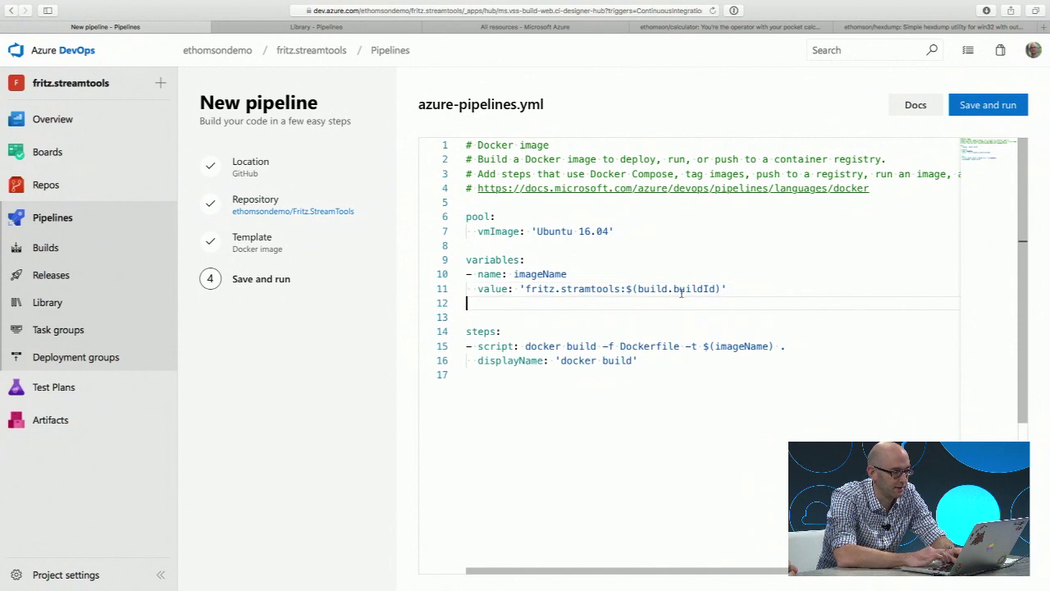
click(579, 290)
text(e)
key(Down)
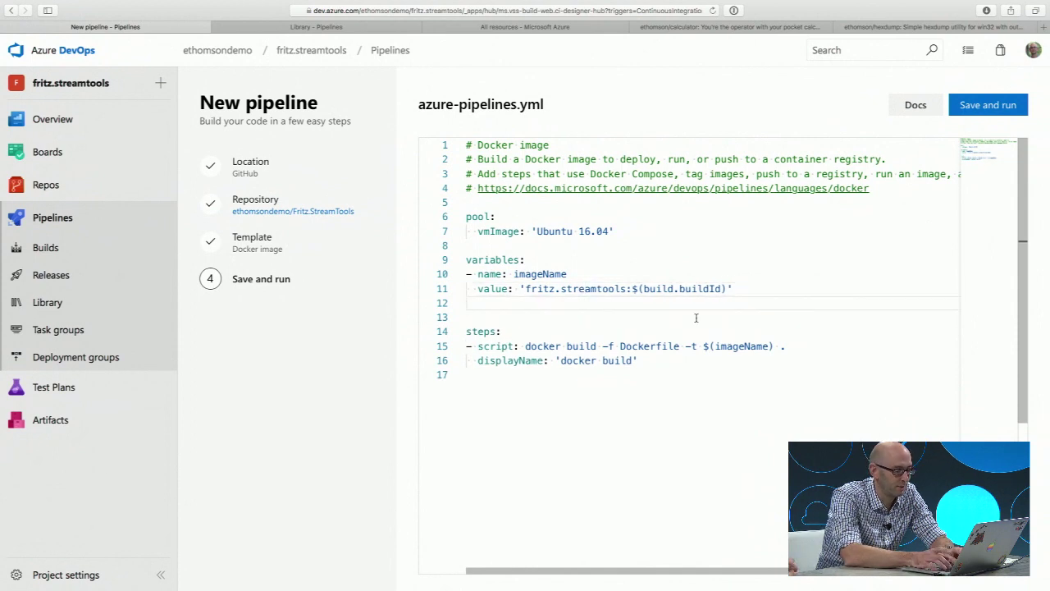
text(- group: )
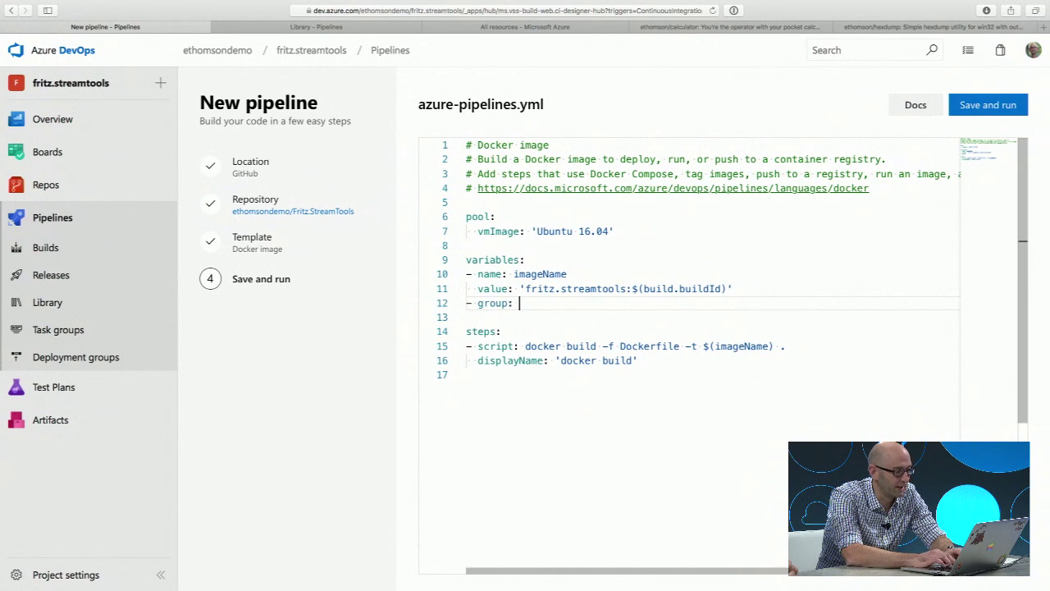
text(azuresecrets)
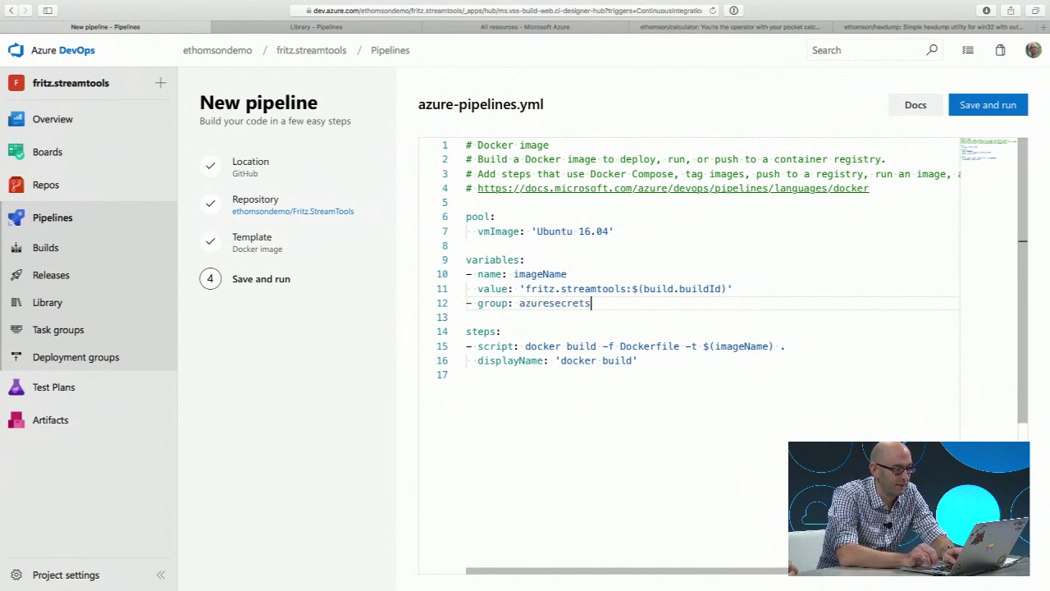
key(Down)
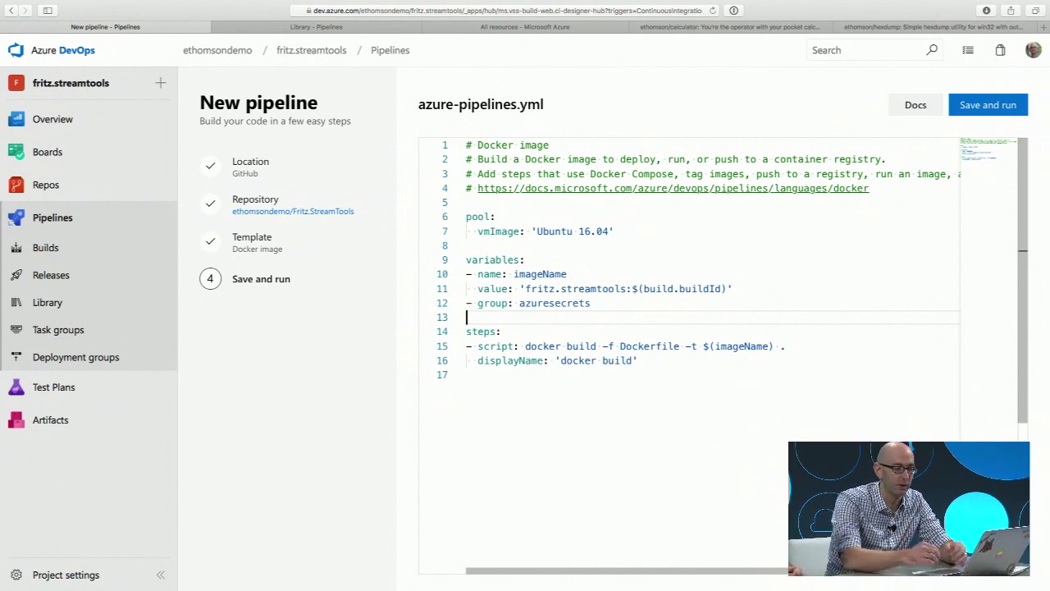
click(621, 346)
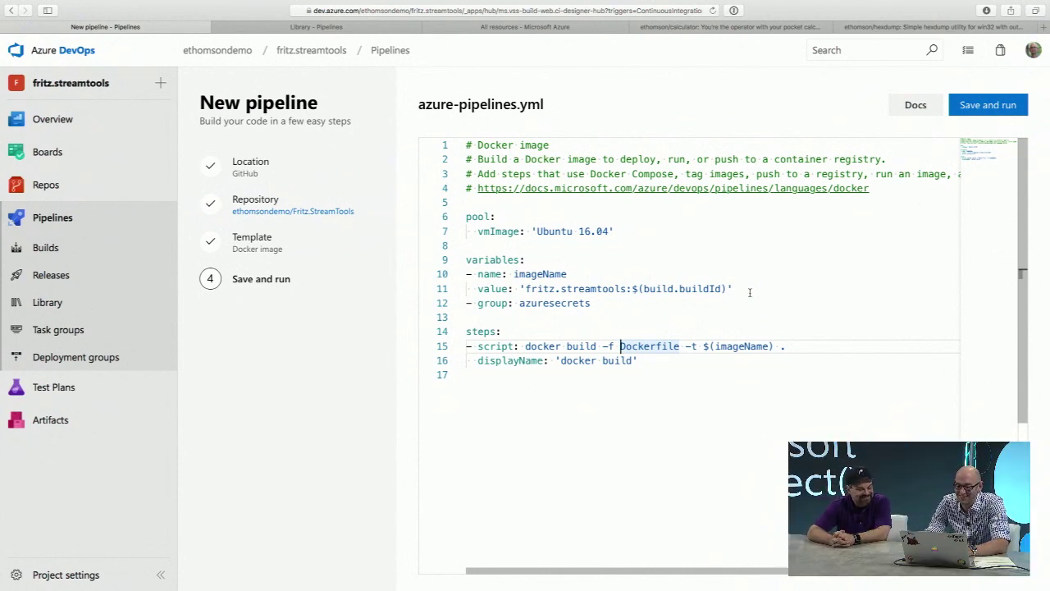
- Point the docker build step at Fritz.StreamTools/Dockerfile on line 15
text(Fritz)
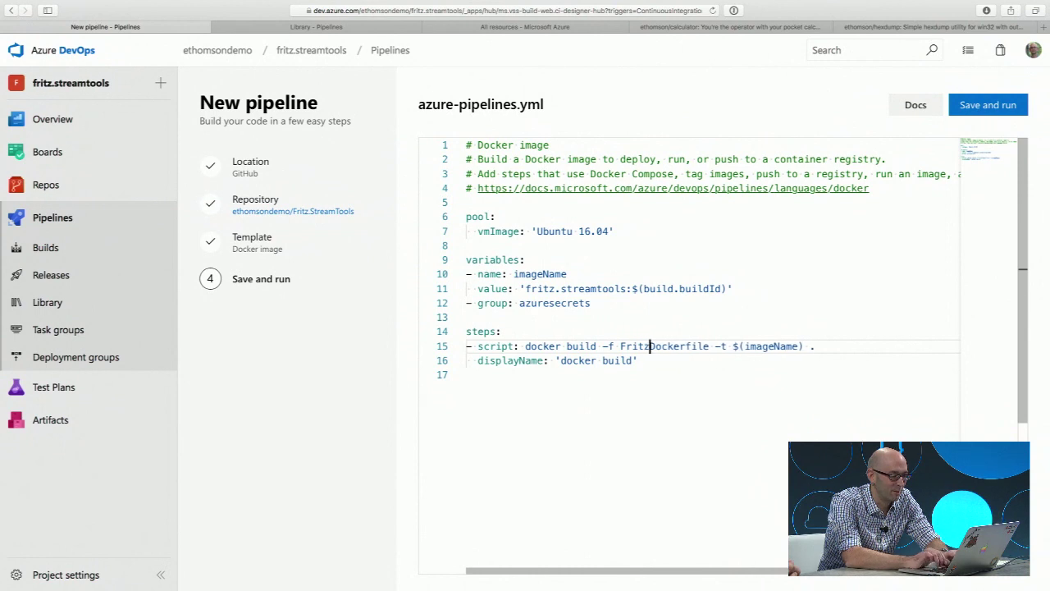
text(.StreamTools/)
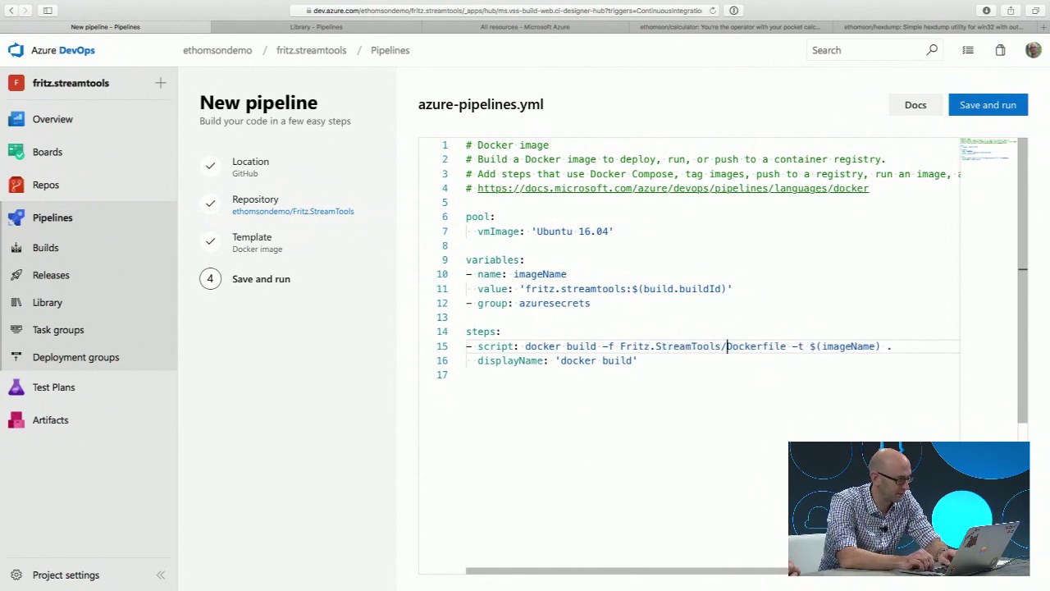
click(720, 372)
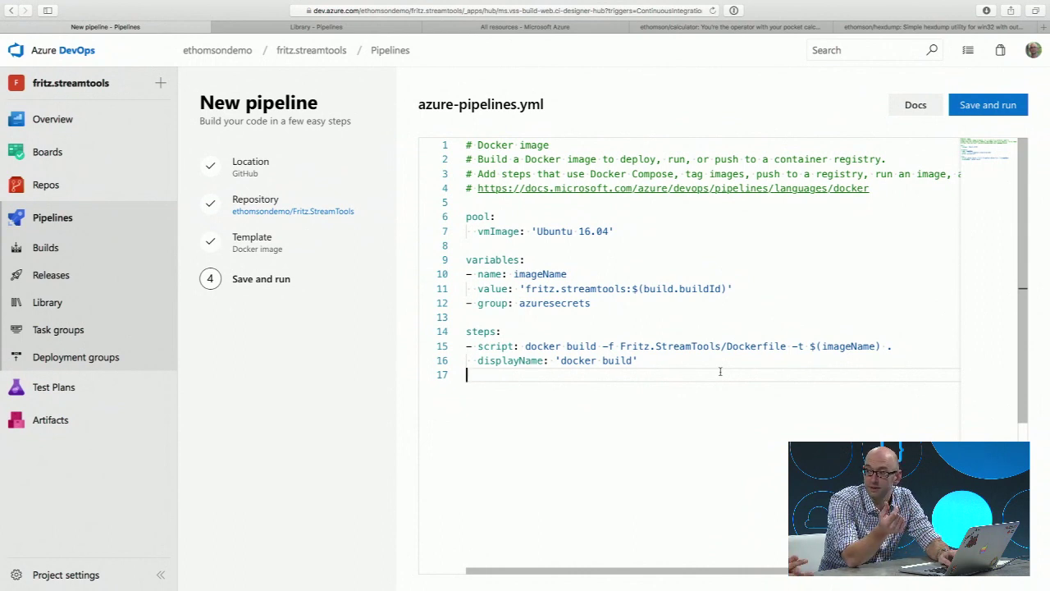
- Start a multi-line script step with docker login using the registry username and password variables
text(- )
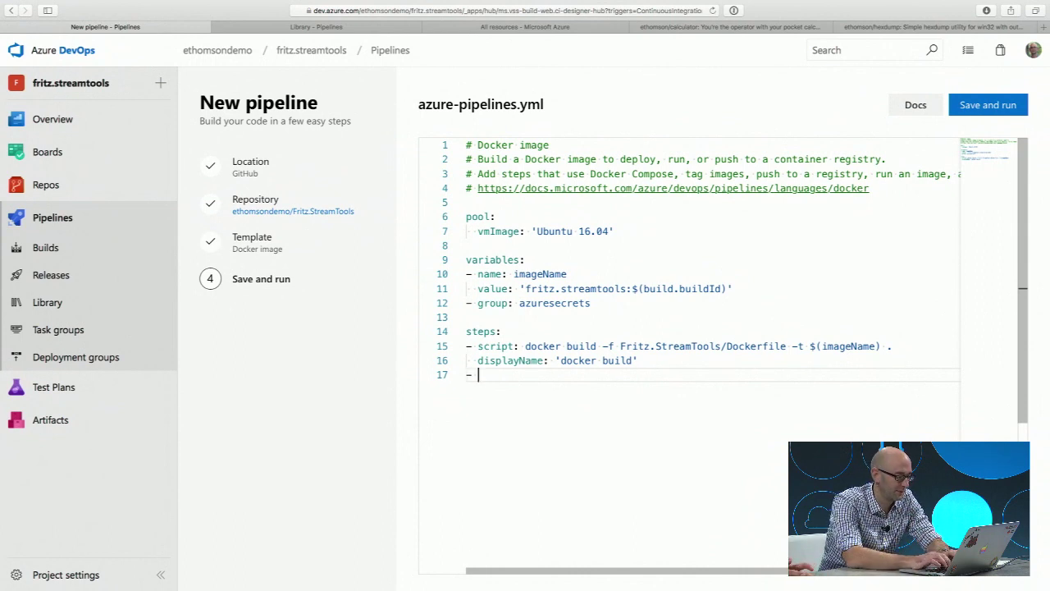
text(script: |)
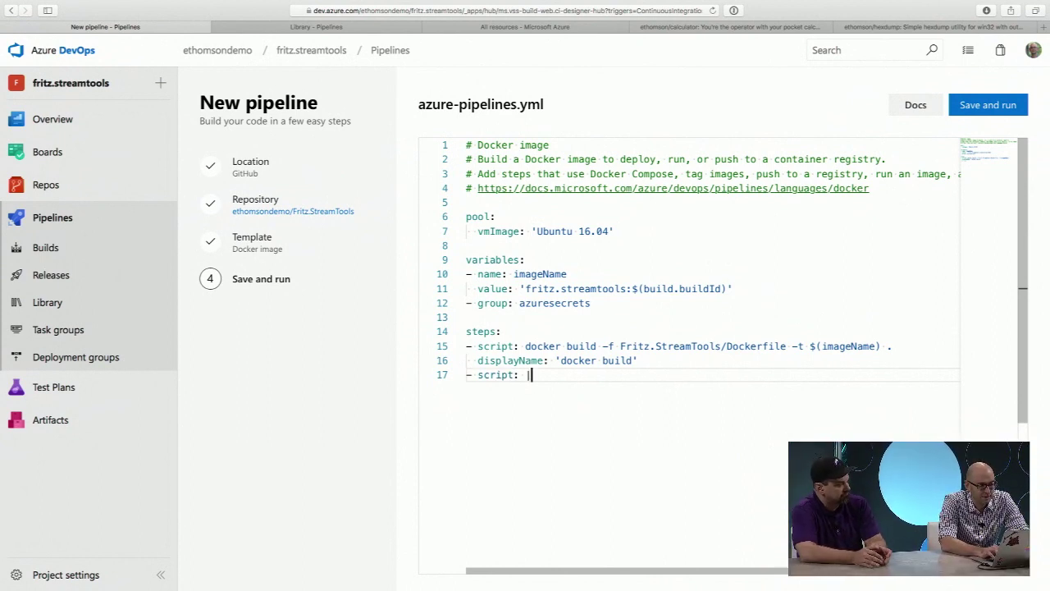
key(Return)
key(Tab)
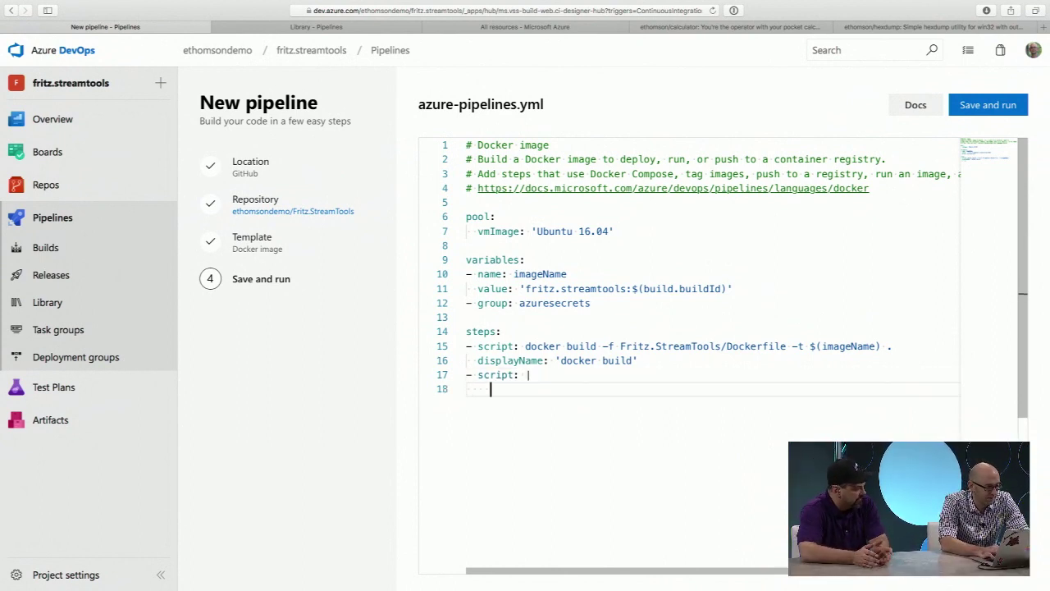
text(docker login -u )
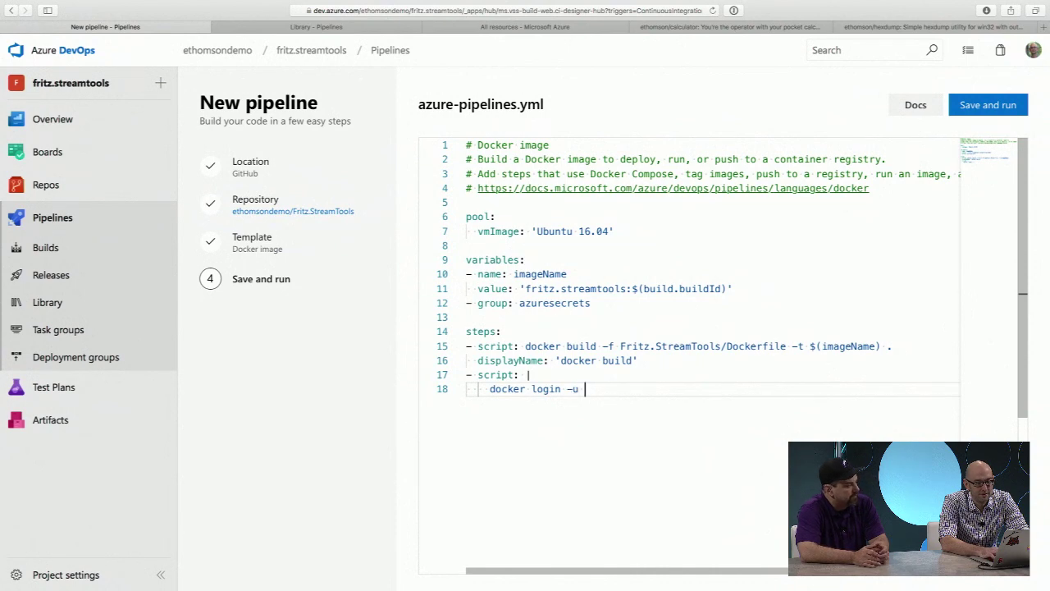
text($(containerRegistryUsern)
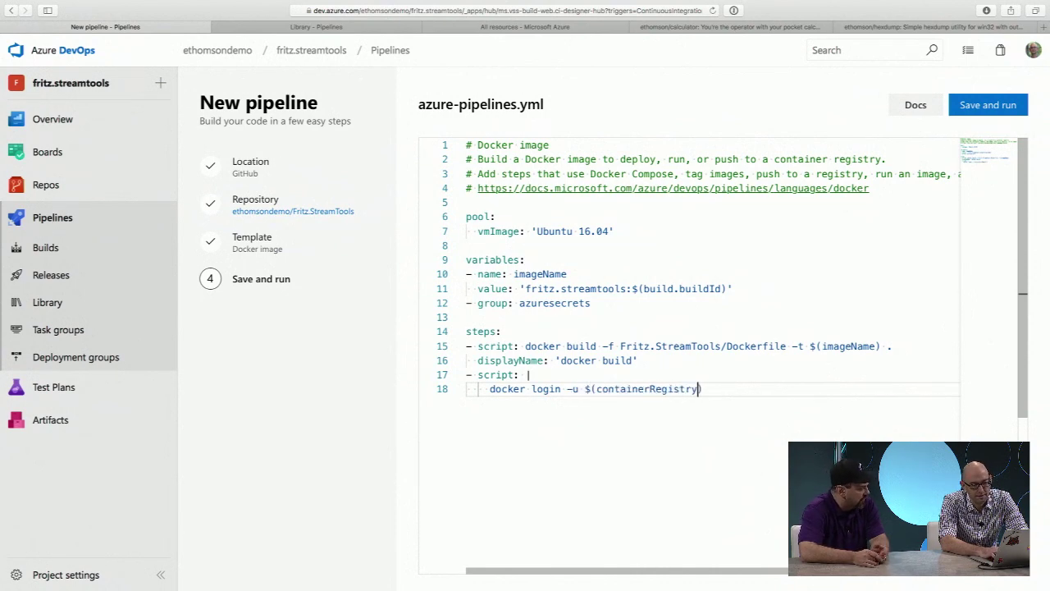
text(ame) -p $(c)
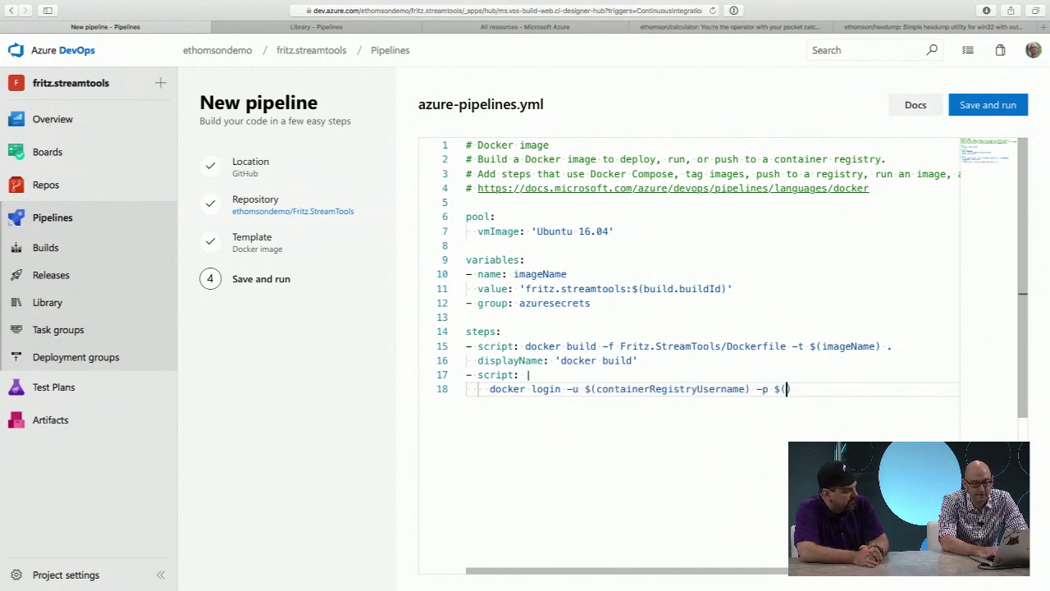
text(ontainerRe)
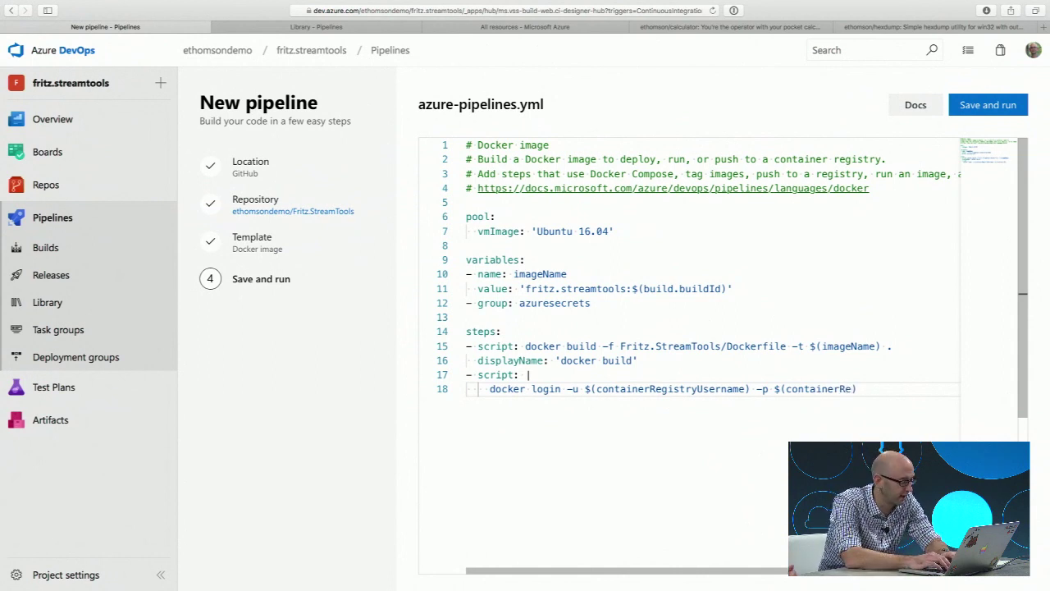
text(gistryPass)
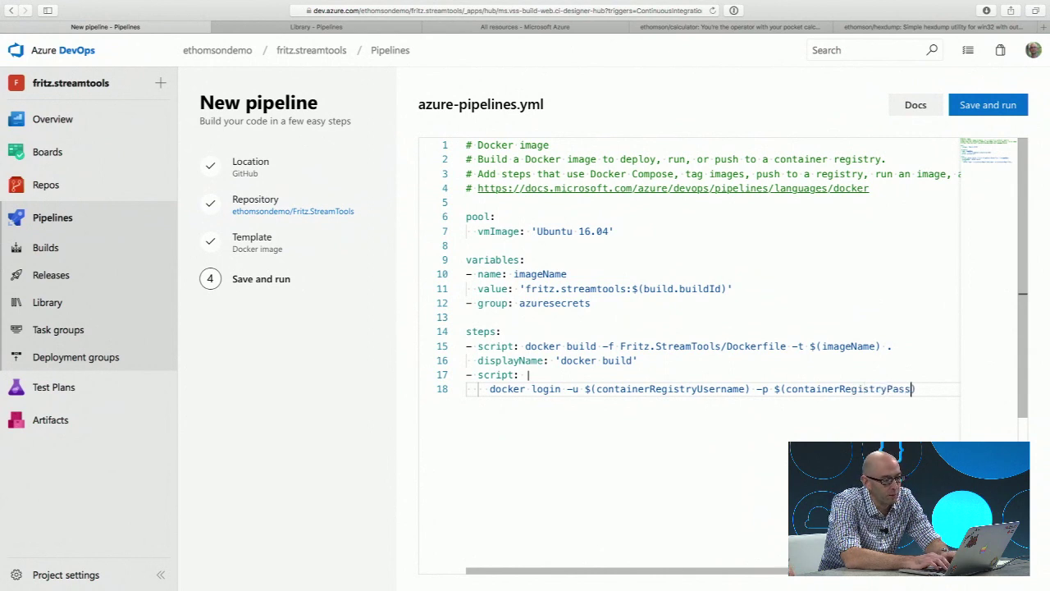
text(word $(containerRe)
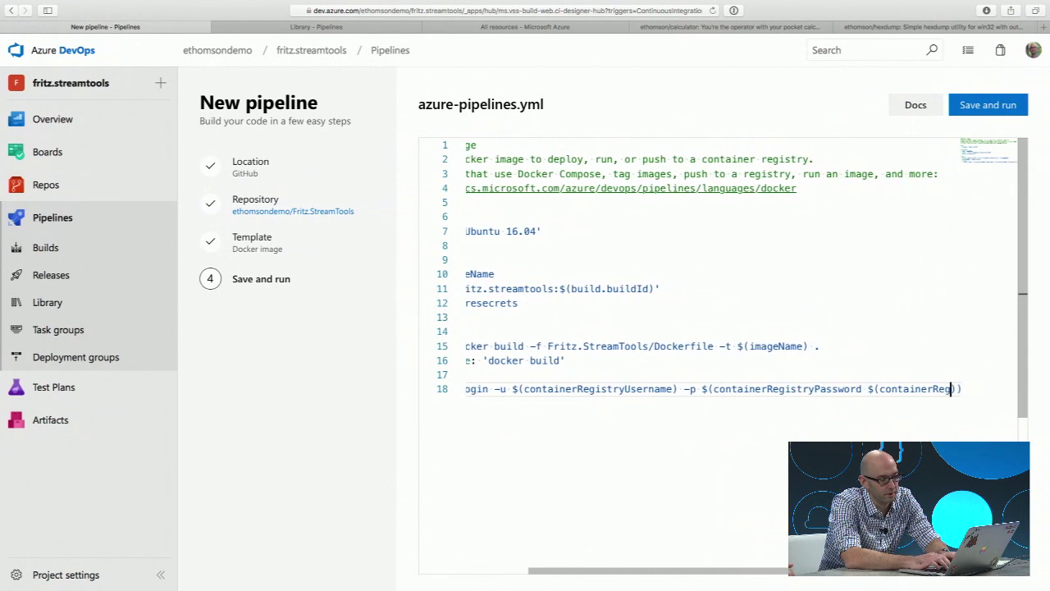
text(gistry))
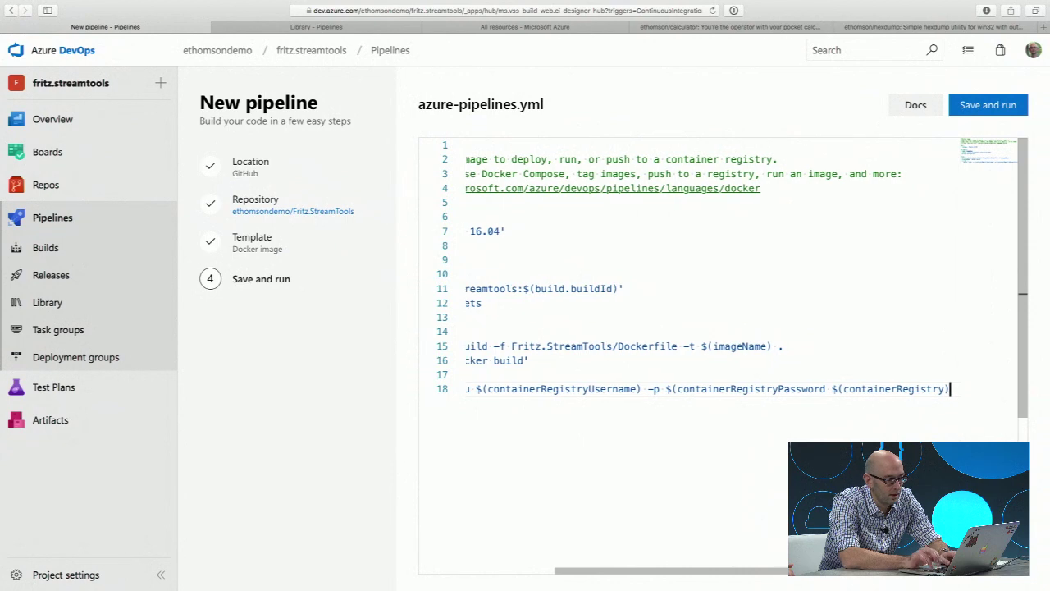
key(Return)
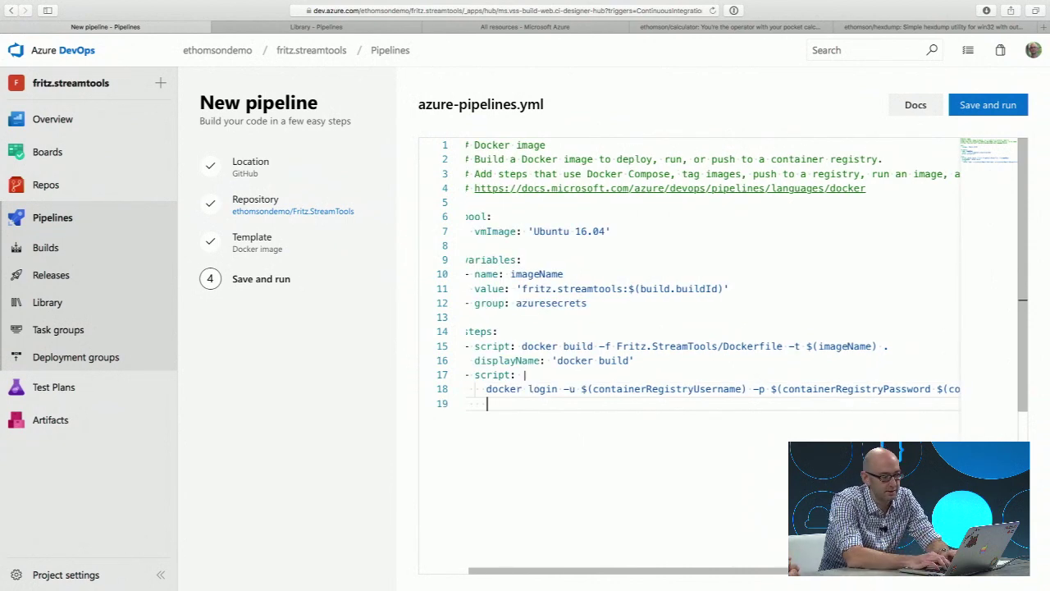
- Add docker tag and docker push lines targeting $(containerRegistry)/$(imageName)
text(docker tag )
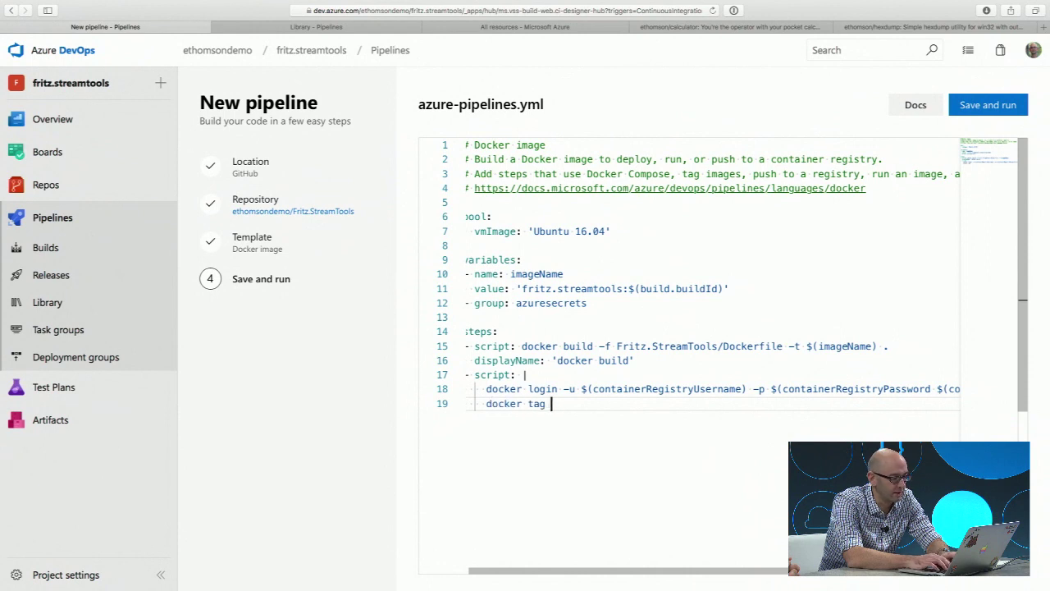
text($(imageName))
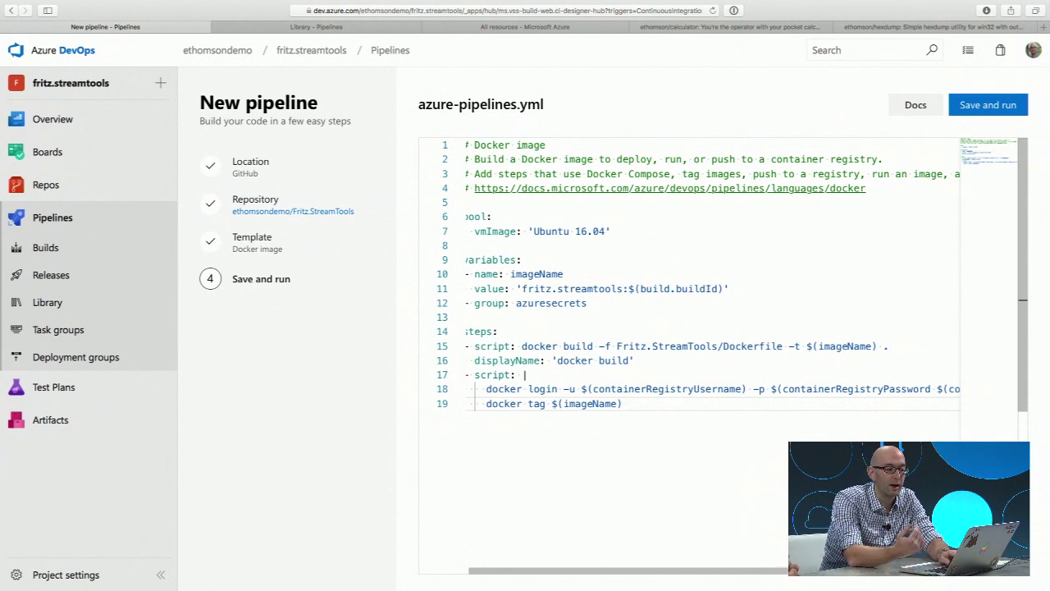
text($(containerRegistry)/$)
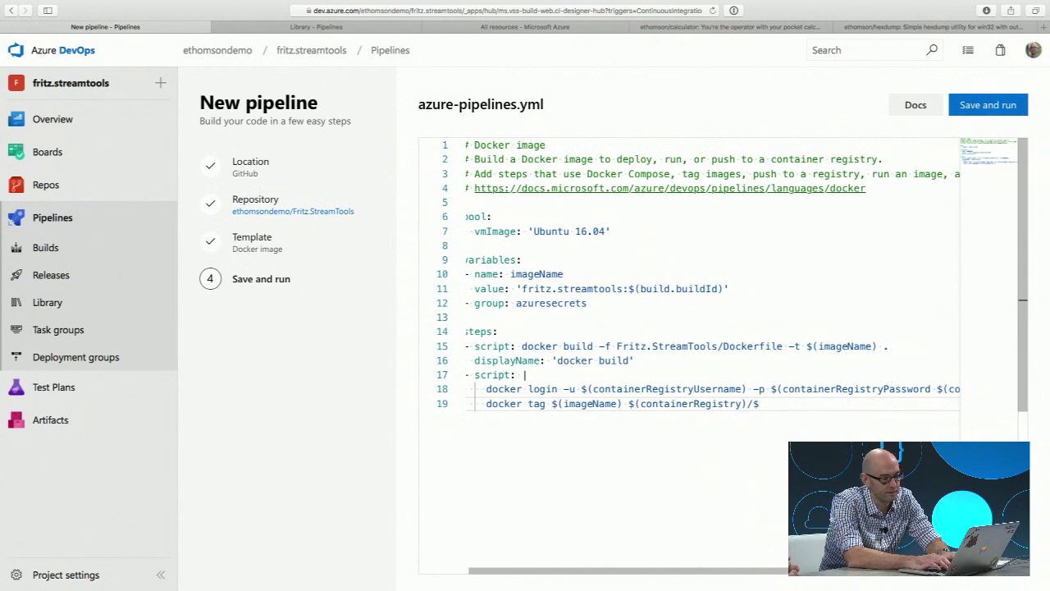
text((imageName))
key(Return)
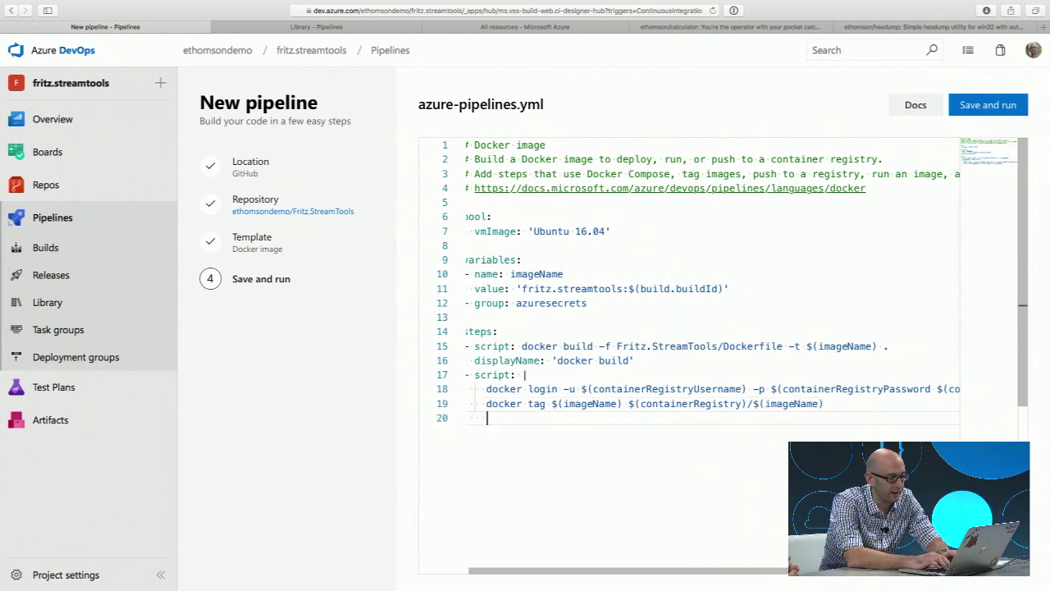
text(docker push $(c)
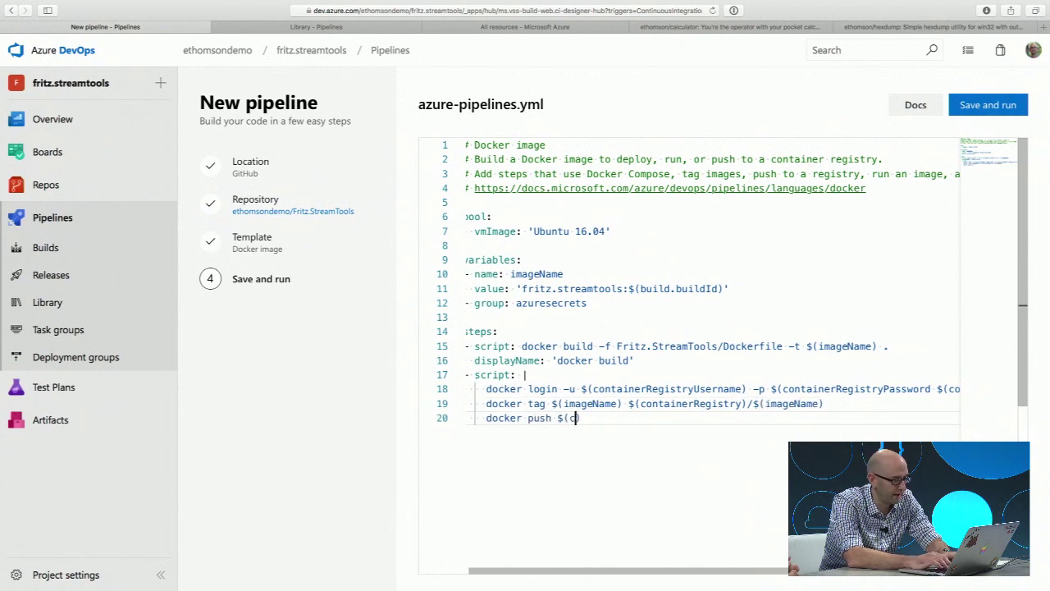
text(ontainerReg)
key(BackSpace)
key(BackSpace)
key(BackSpace)
key(BackSpace)
text(Re)
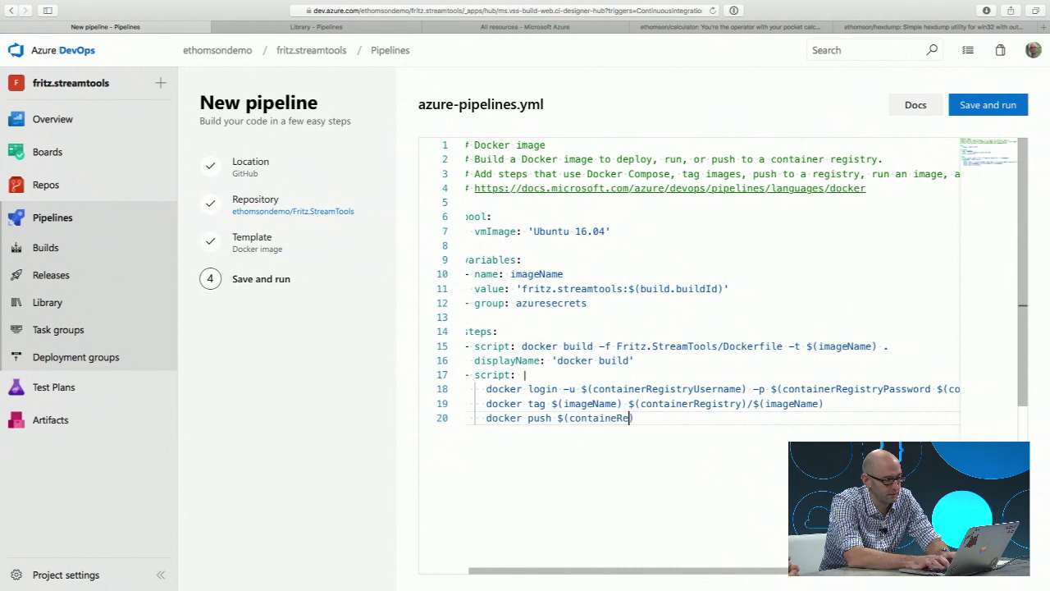
key(BackSpace)
key(BackSpace)
text(rRegistry)/$)
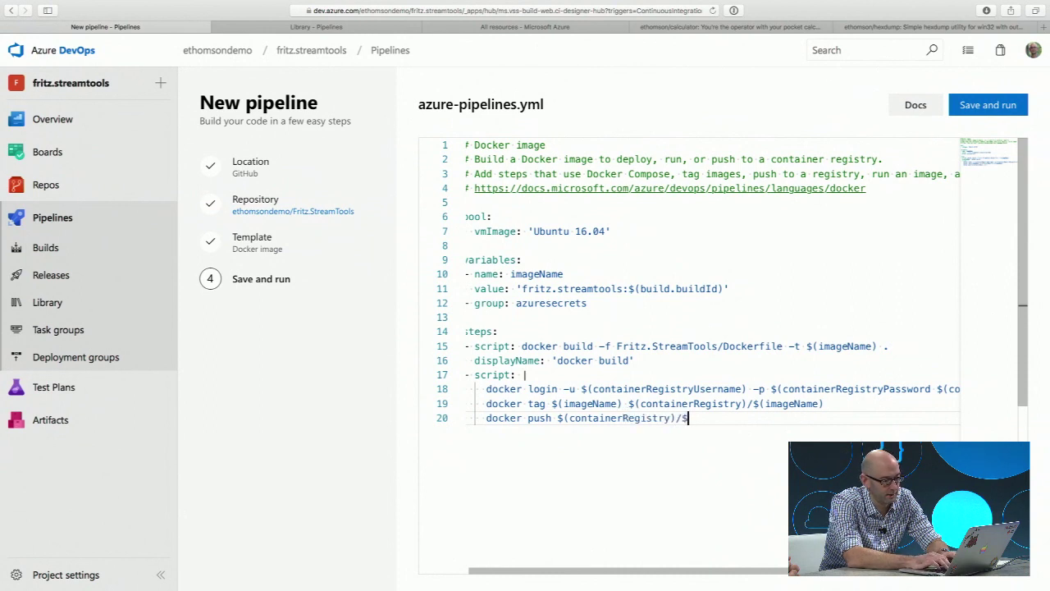
text((imageName))
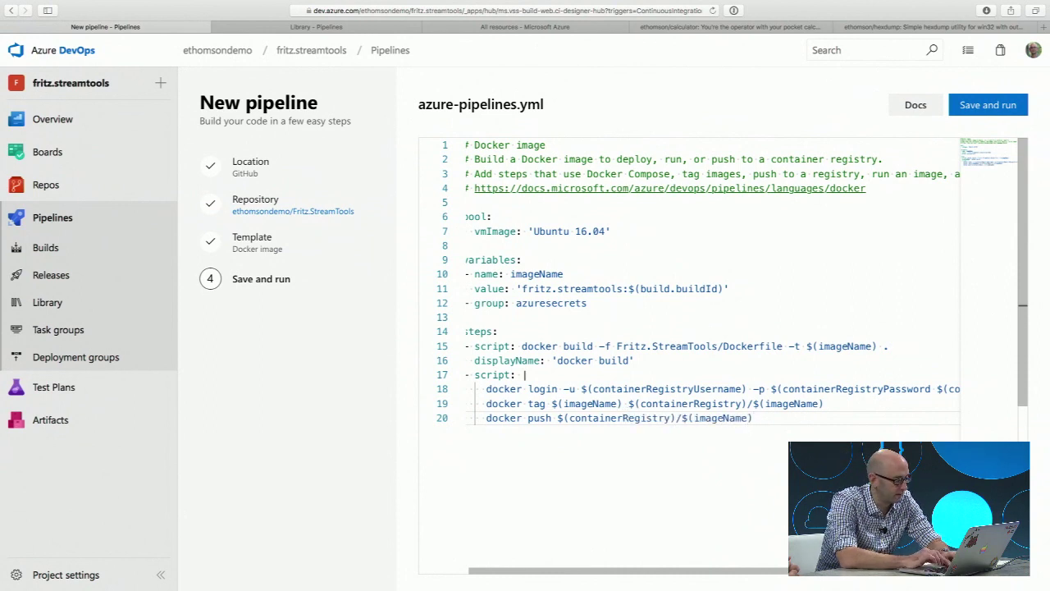
- Name the step 'docker push' and close the password variable's parenthesis in the login line
key(Return)
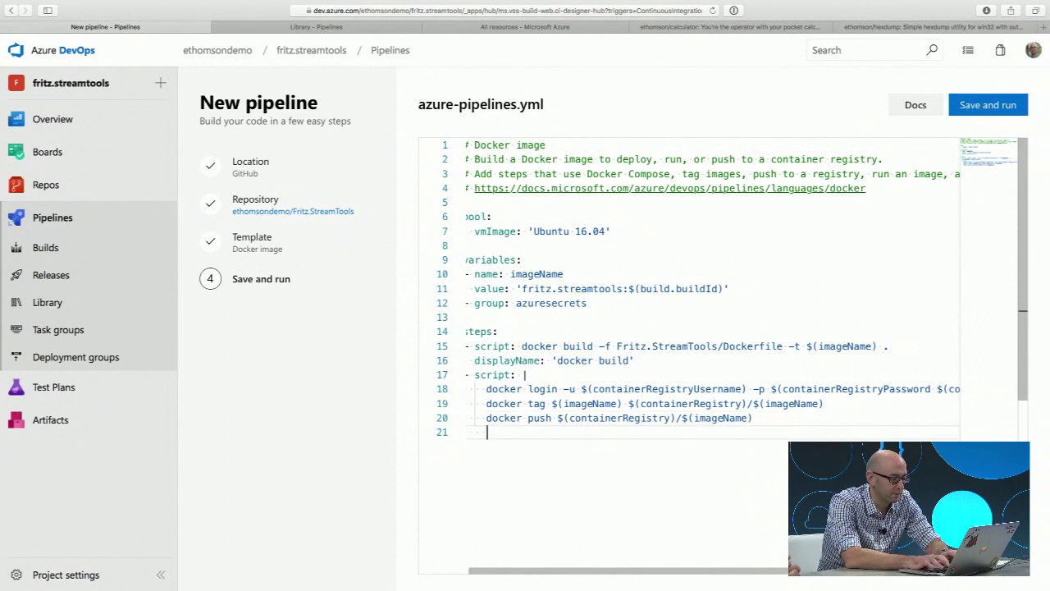
text(displayName)
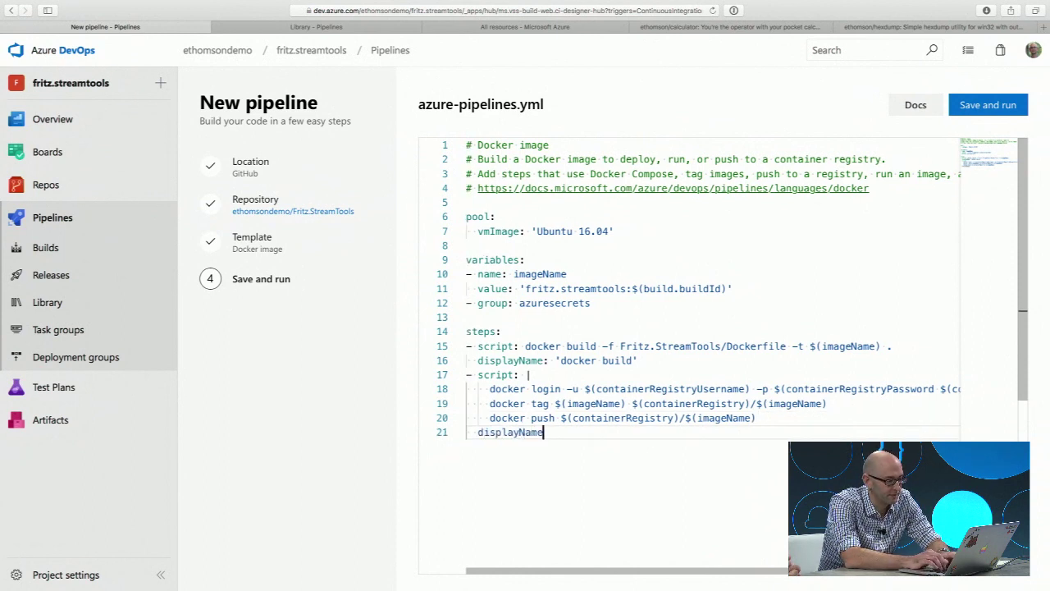
text(: 'docker push')
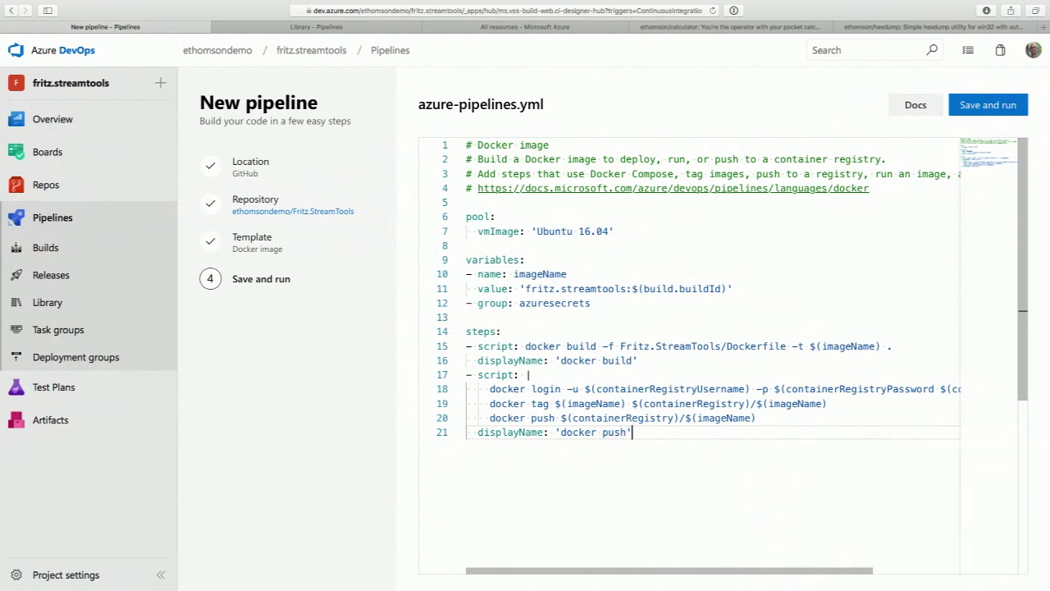
click(800, 376)
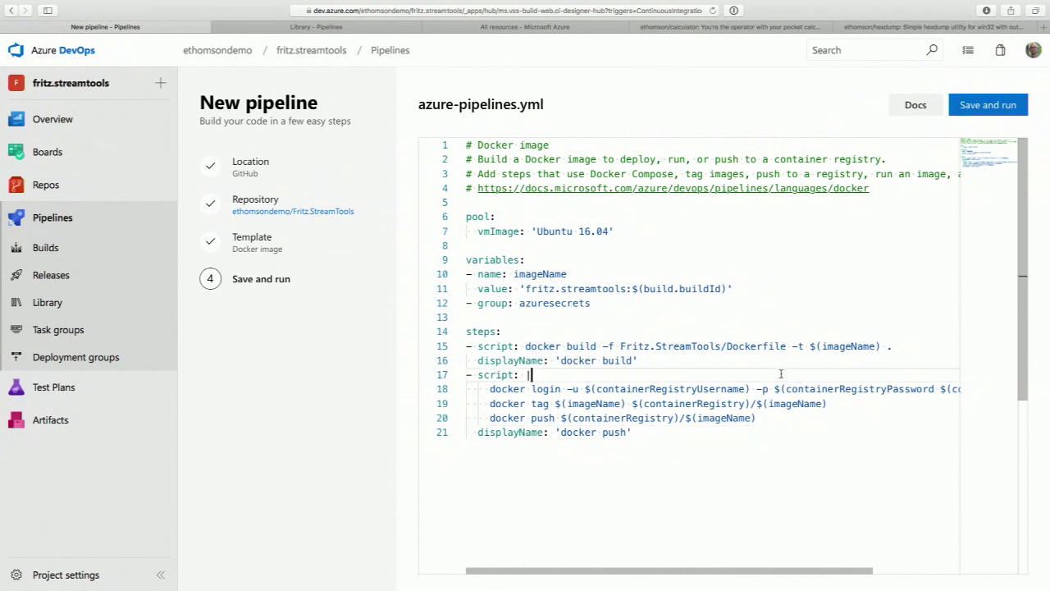
key(Down)
key(End)
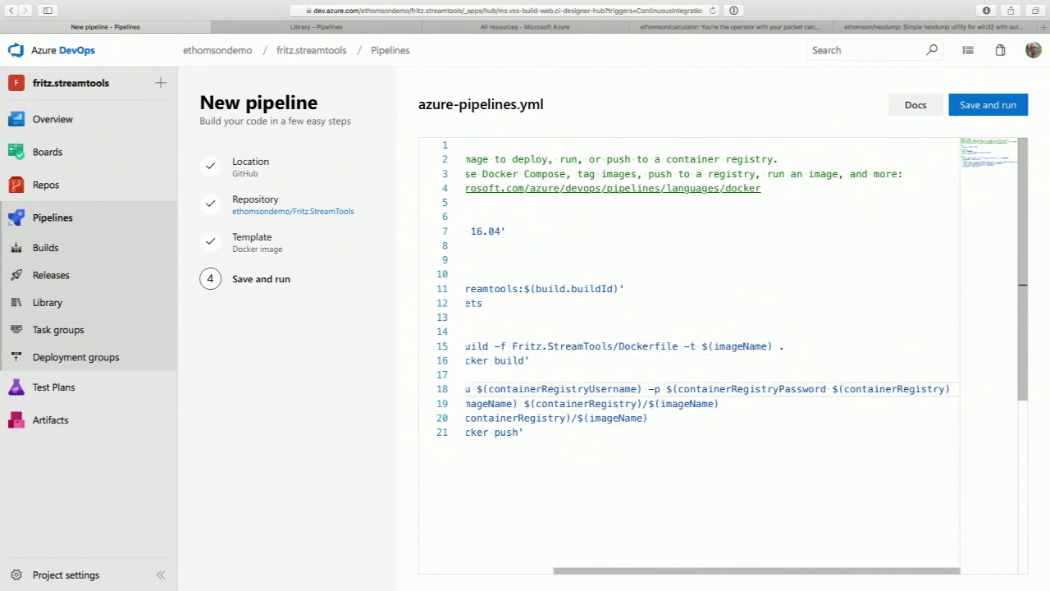
double_click(828, 389)
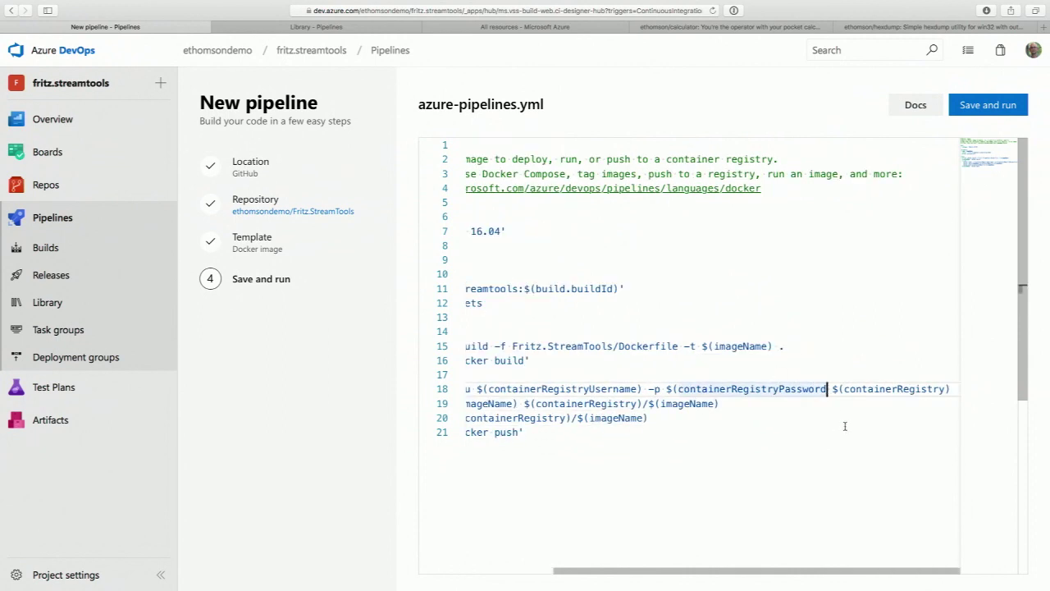
click(828, 389)
text())
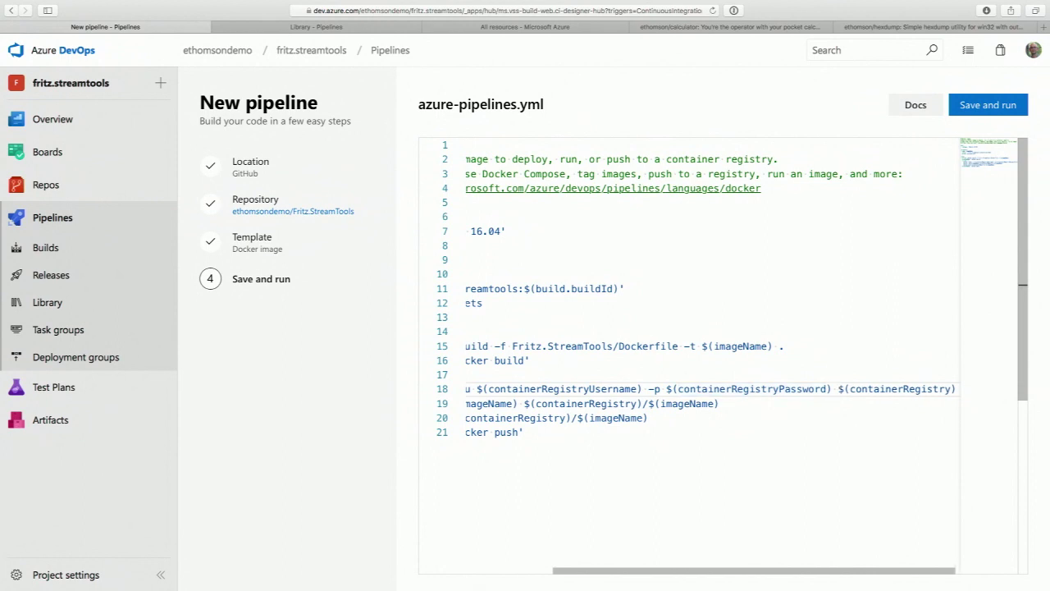
key(Down)
key(Down)
key(Home)
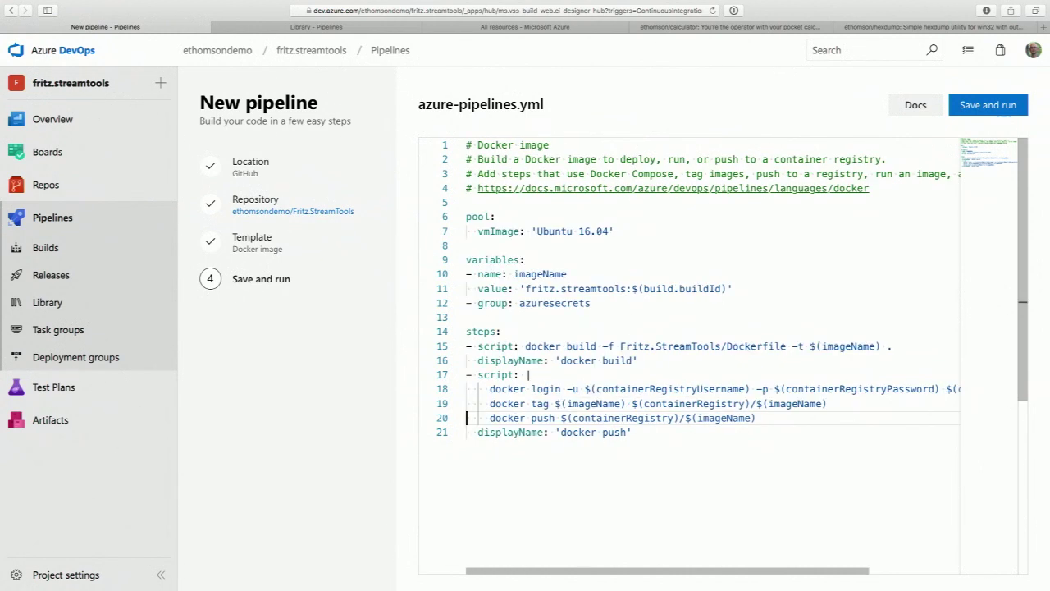
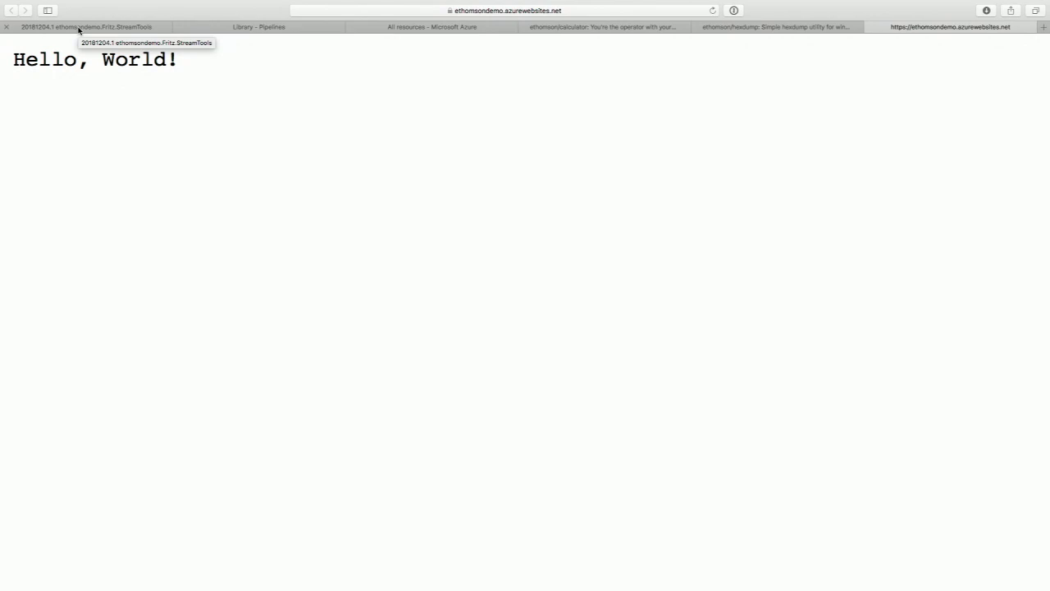
- From the build results page, start a new pipeline under Pipelines > Releases
click(78, 28)
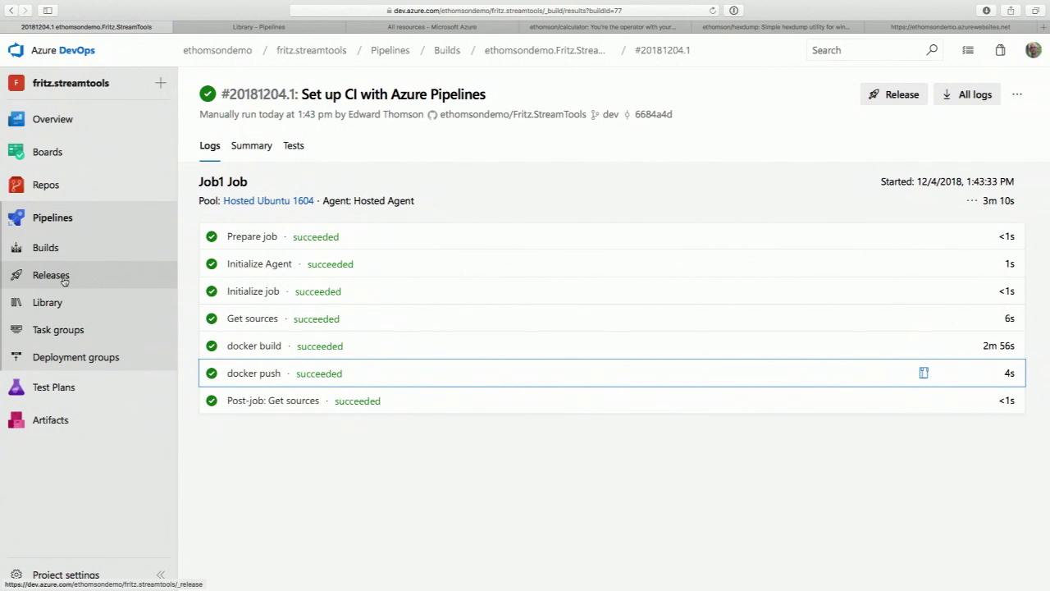
click(63, 281)
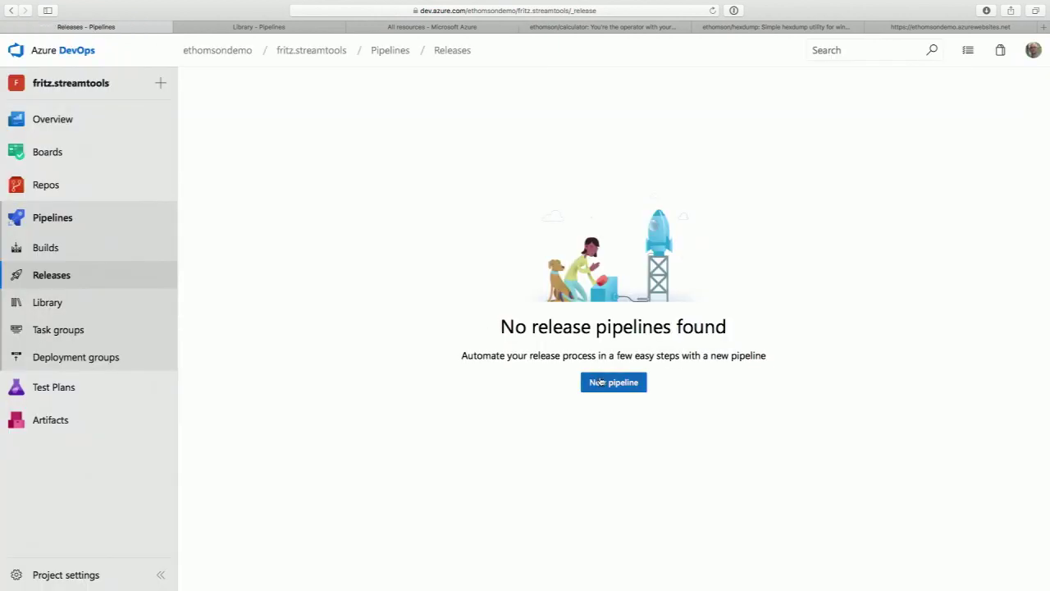
click(600, 381)
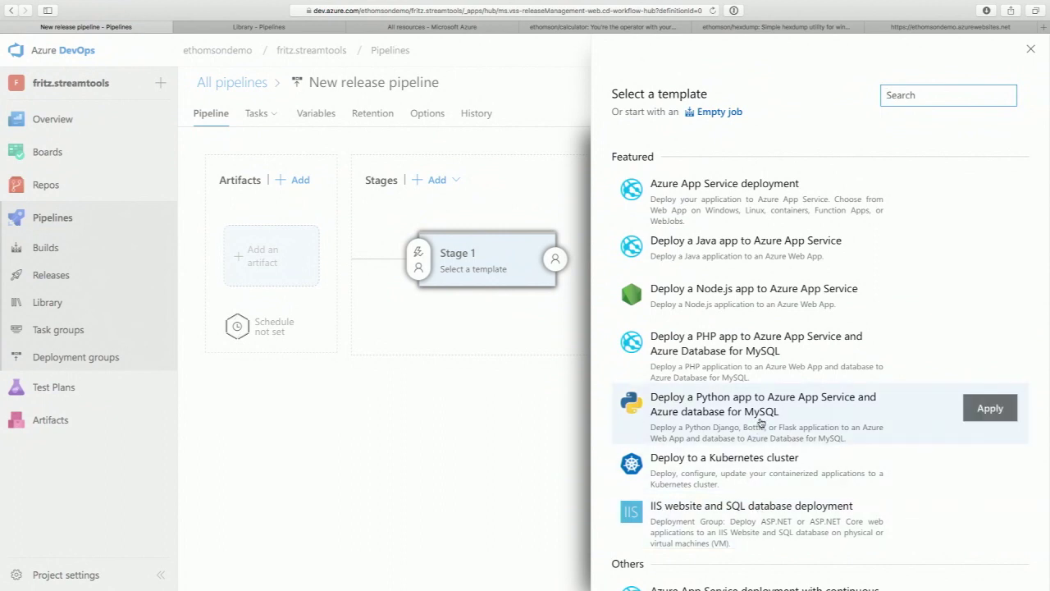
- Apply the Azure App Service deployment template and name the stage 'Deploy to Production'
click(990, 195)
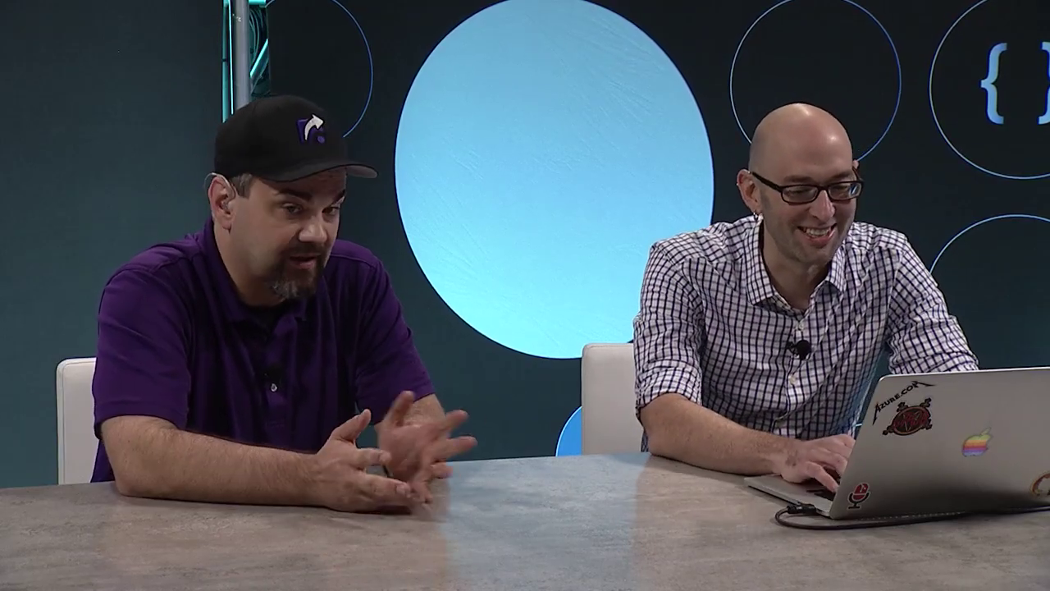
text(y to Production)
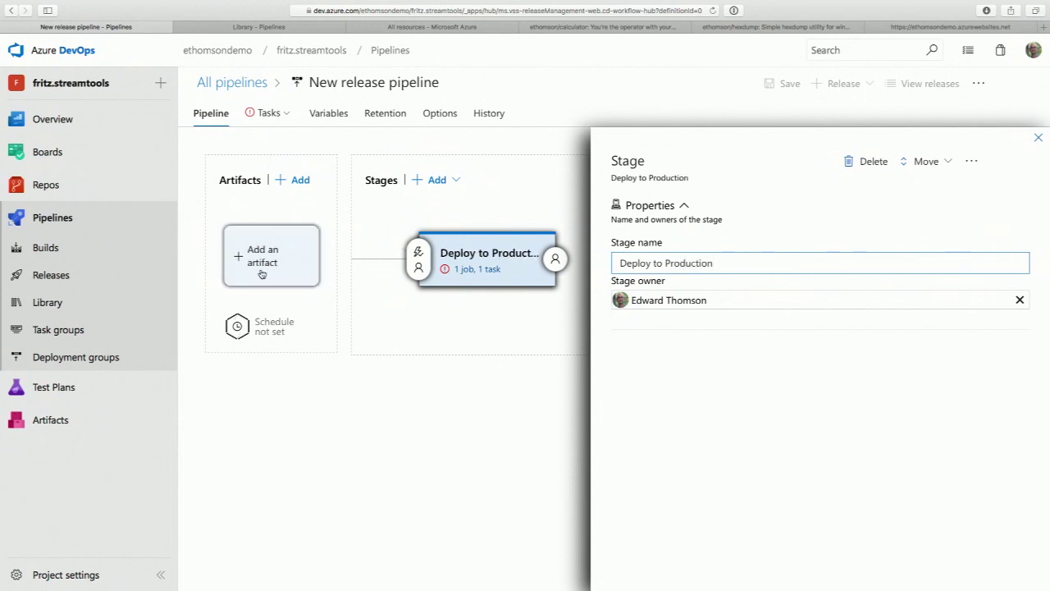
- Add the ethomsondemo.Fritz.StreamTools build as the artifact with default version Latest
click(262, 274)
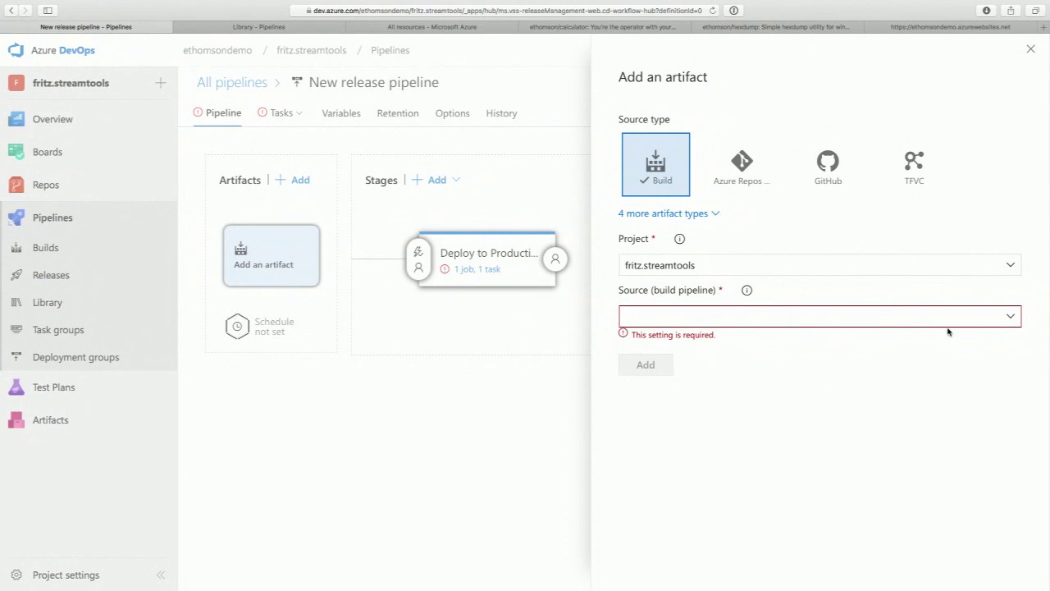
click(1014, 320)
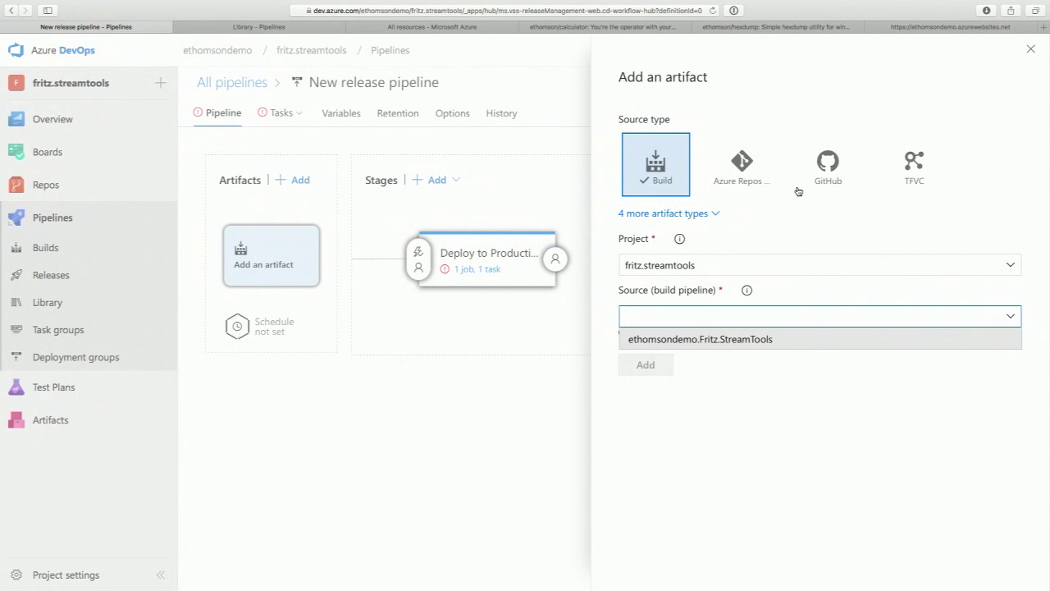
click(741, 339)
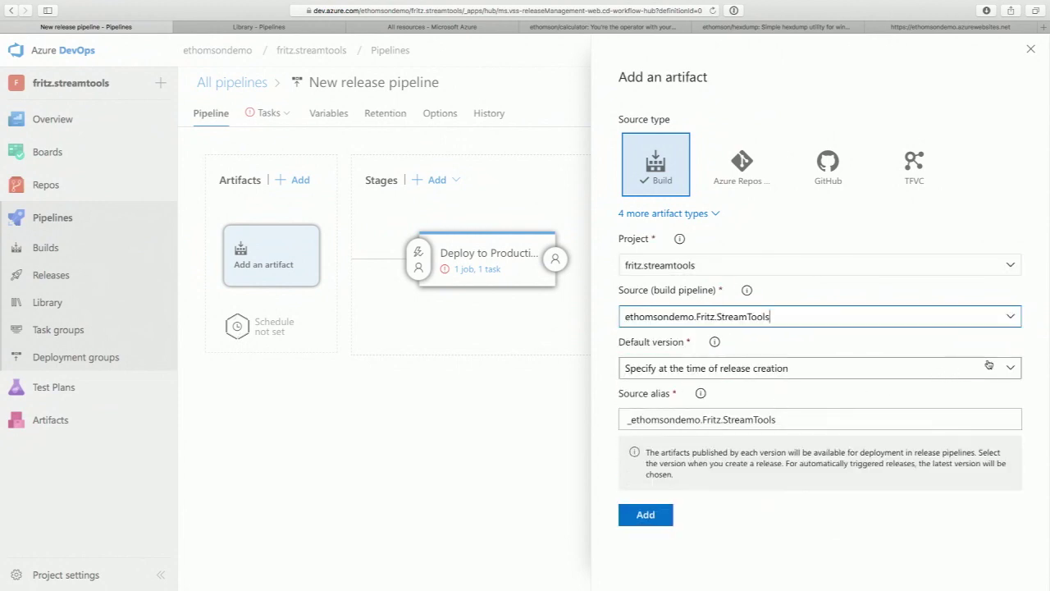
click(1000, 367)
click(703, 480)
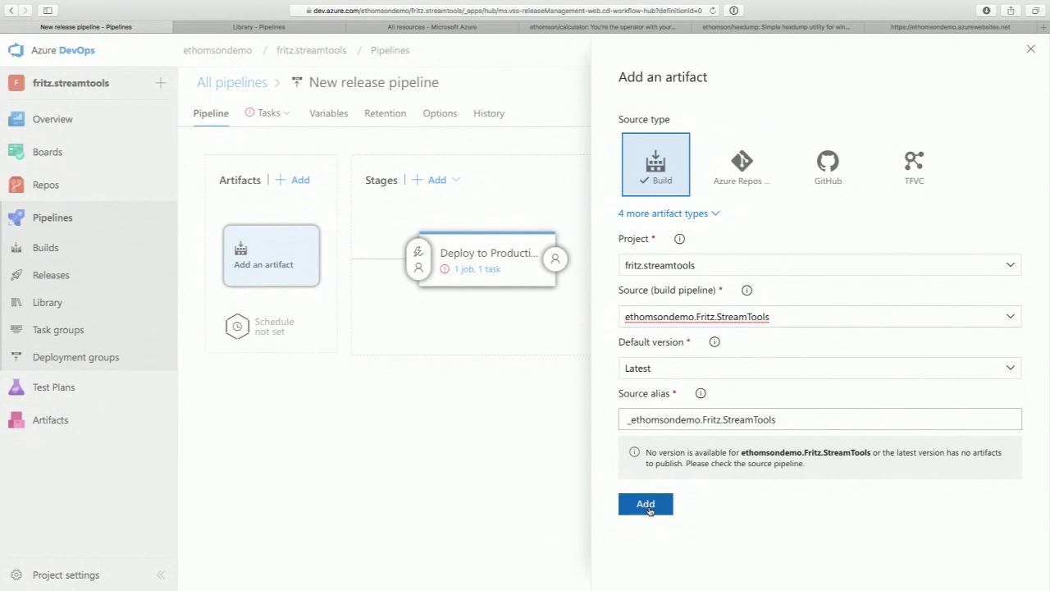
click(645, 504)
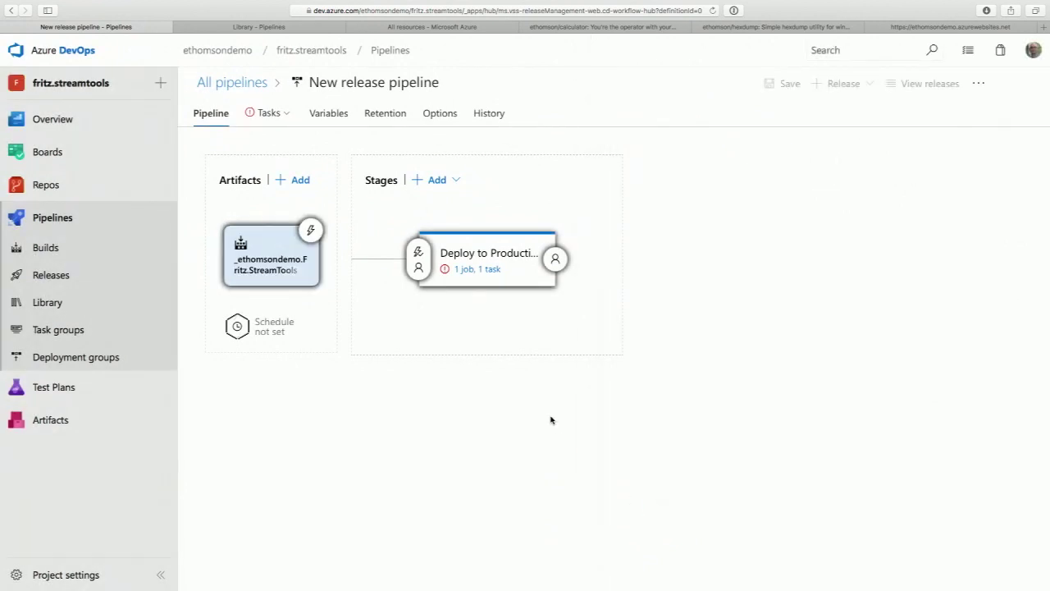
- Unlink all pipeline parameters from the stage's tasks
click(482, 271)
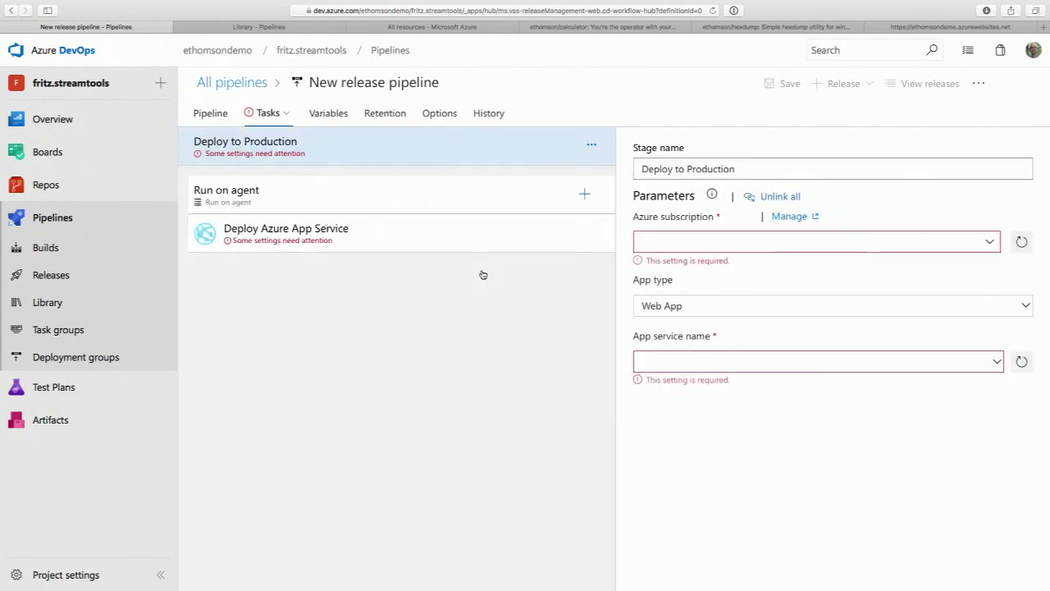
click(772, 197)
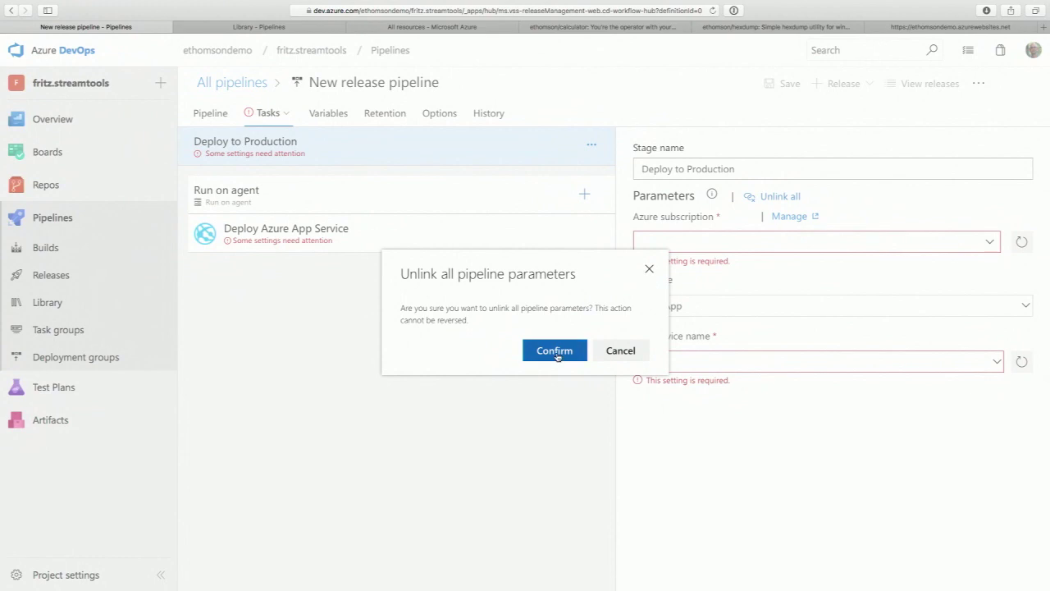
click(554, 353)
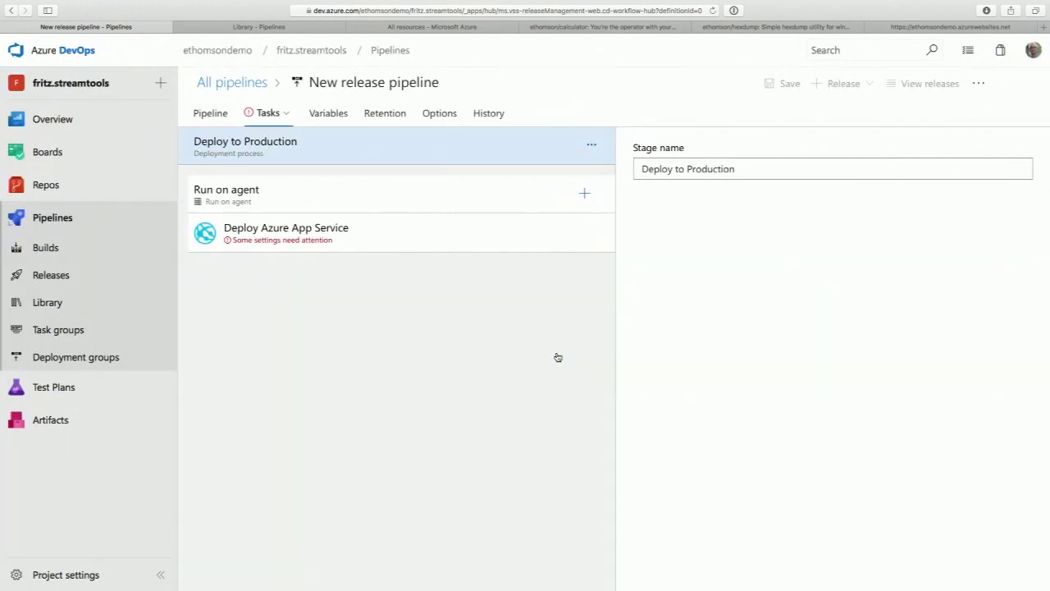
- Set the Deploy Azure App Service task to version 4.* (preview) and authorize the Visual Studio Enterprise subscription
click(408, 250)
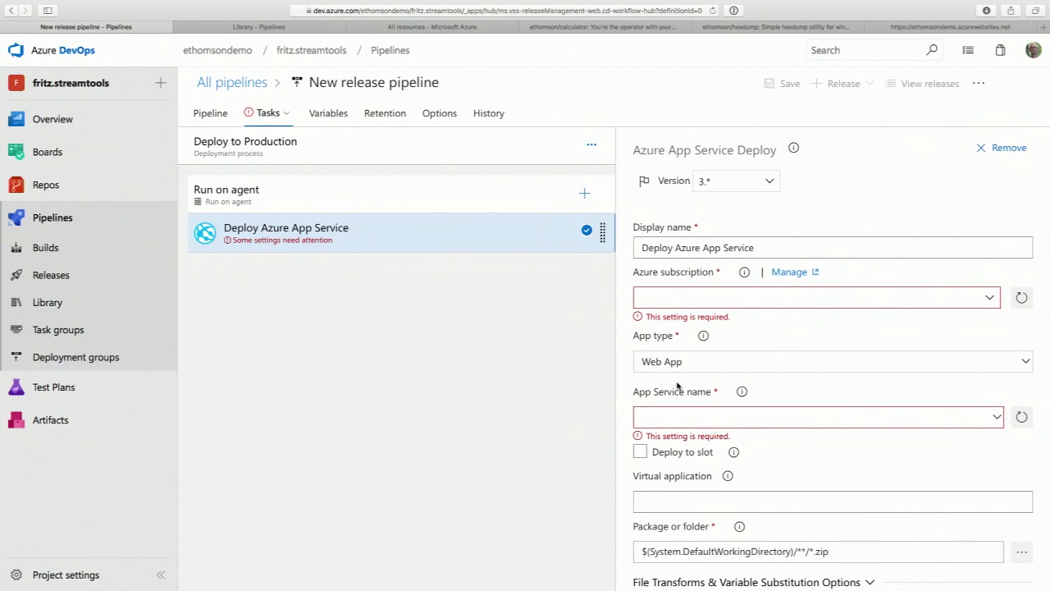
click(769, 180)
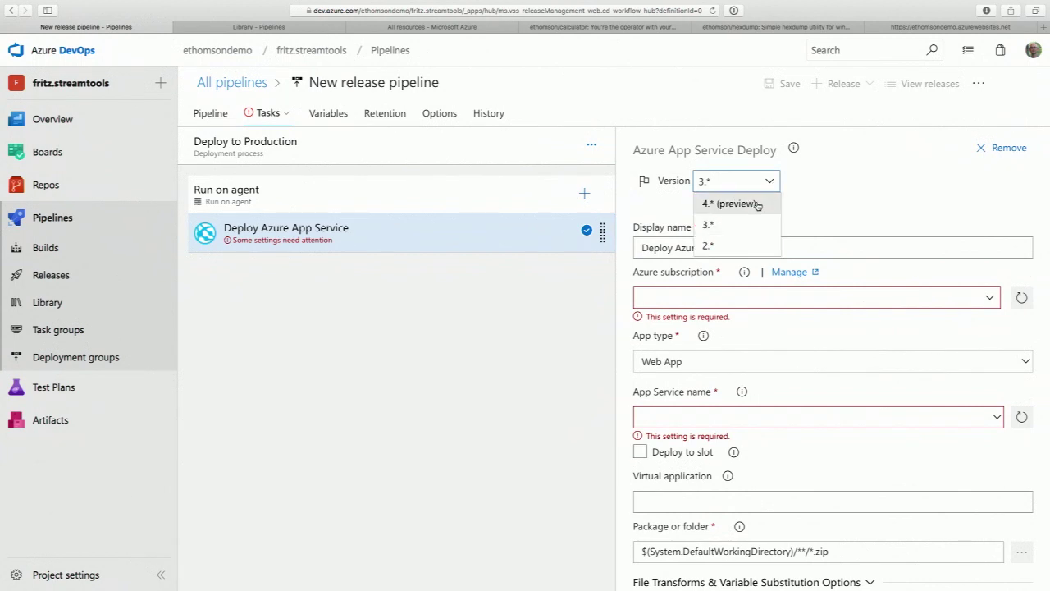
click(756, 204)
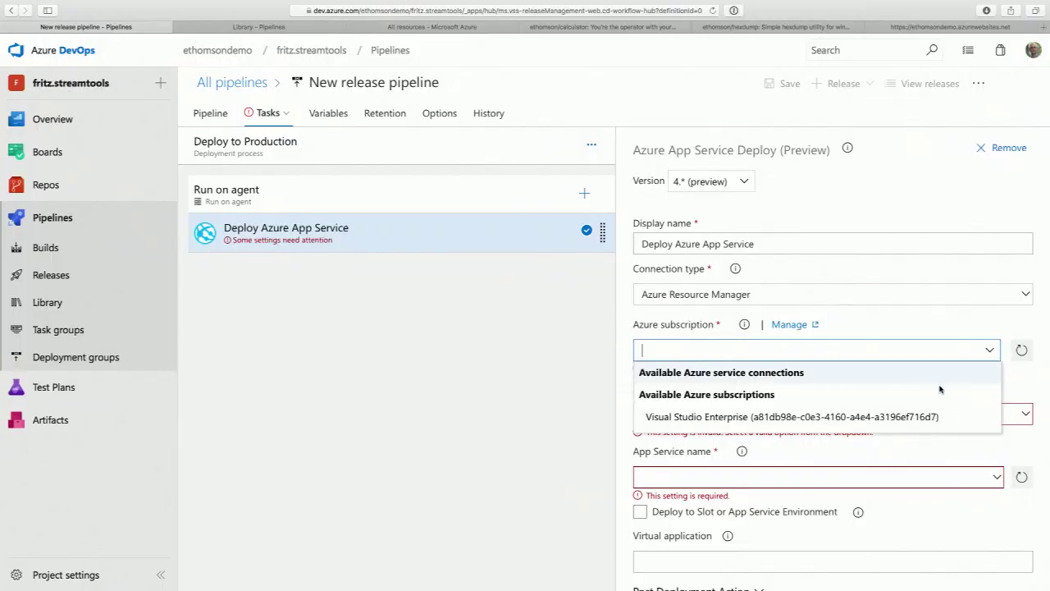
click(903, 417)
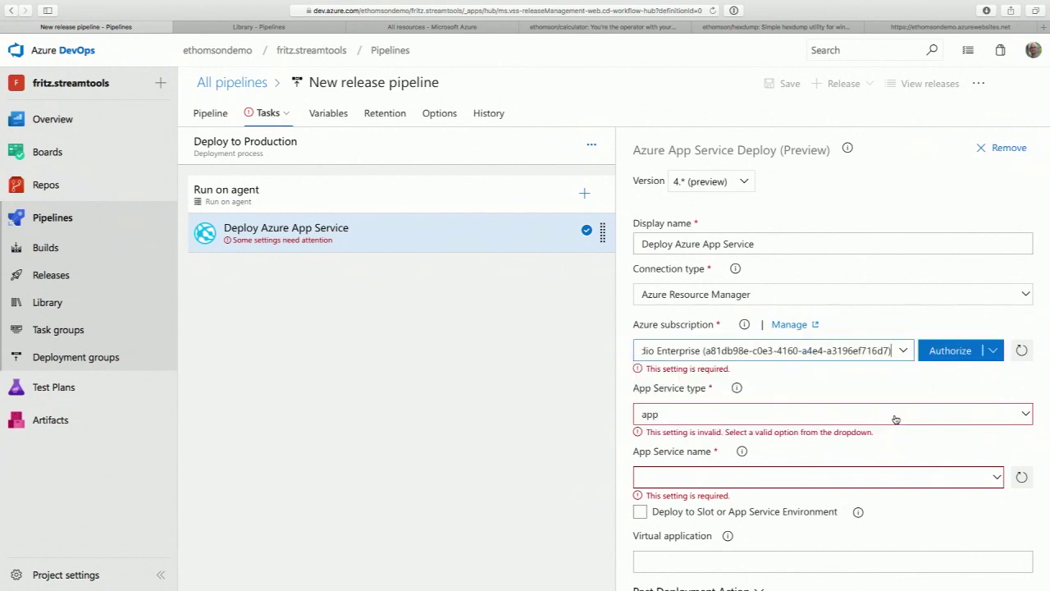
click(951, 351)
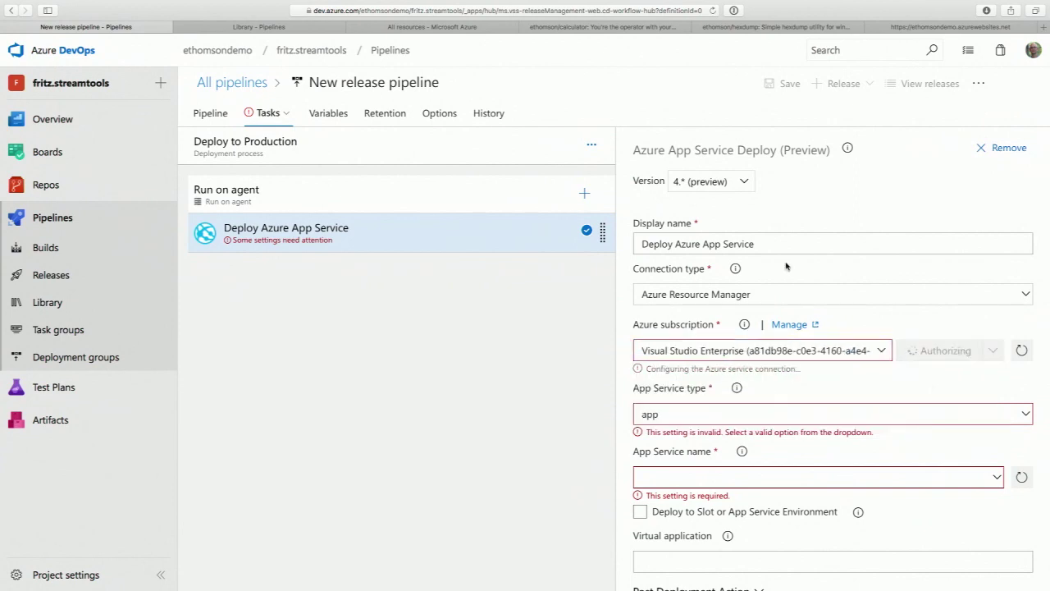
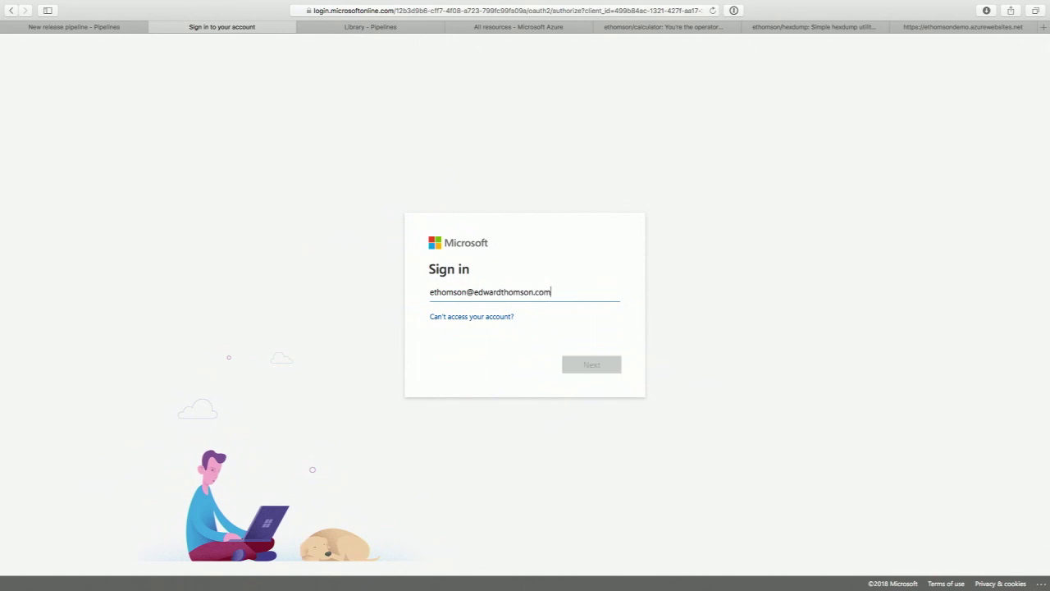
- Enter the Microsoft account e-mail and unlock the password manager with its master password
key(Return)
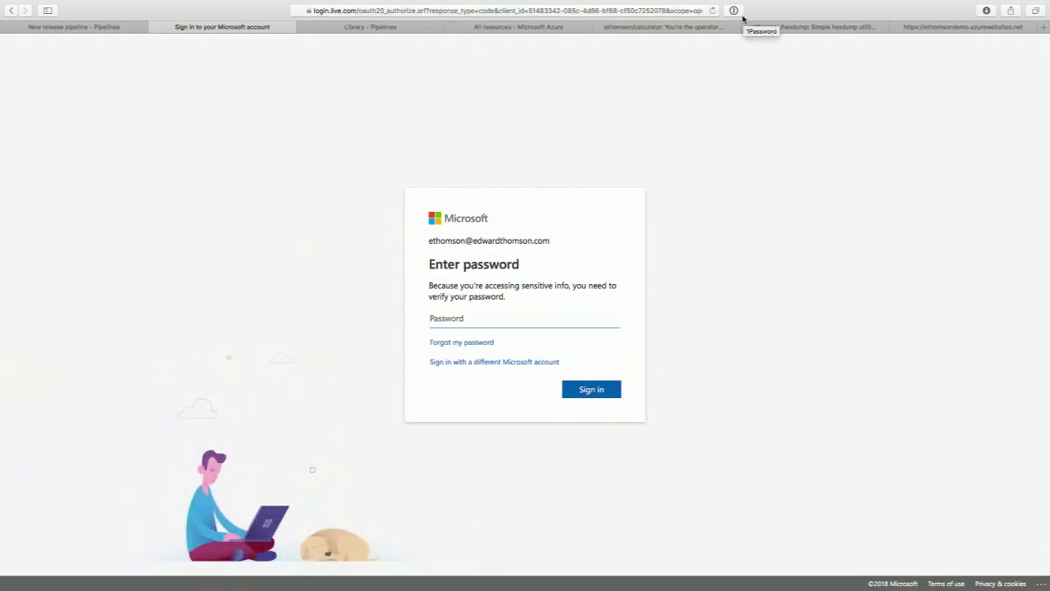
click(735, 10)
text(••••••••••••••••••••••••••••)
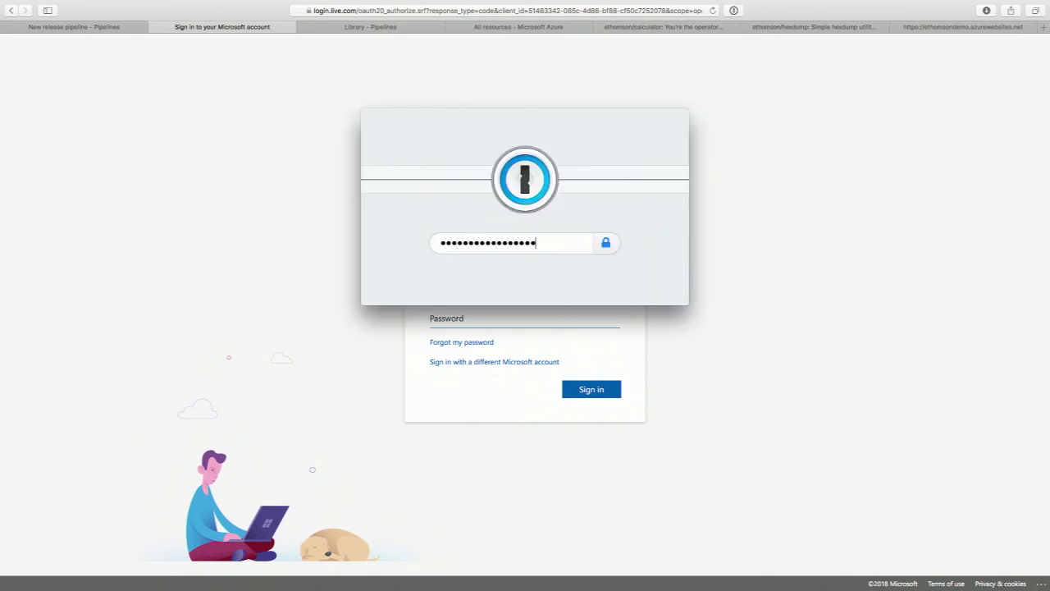
key(Return)
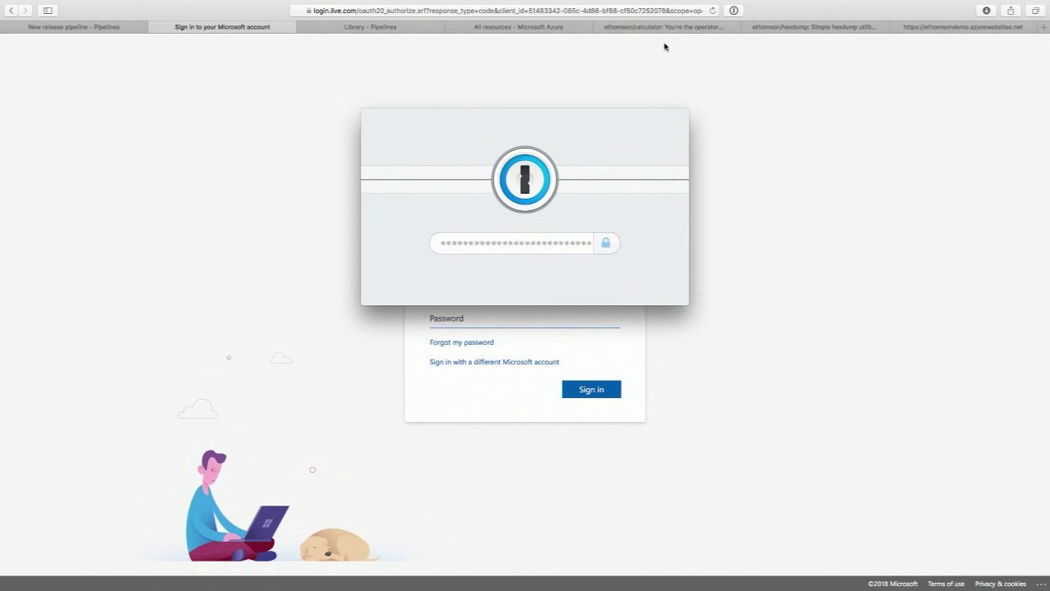
- Sign in with the saved password, stay signed in, and return to the release pipeline editor
click(674, 157)
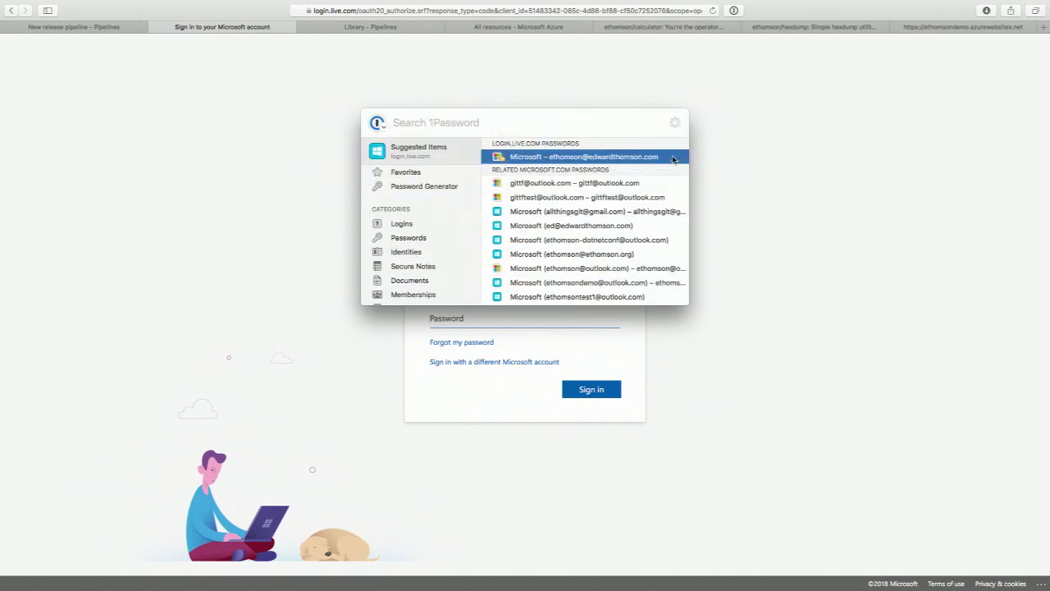
scroll(556, 283, down, 2)
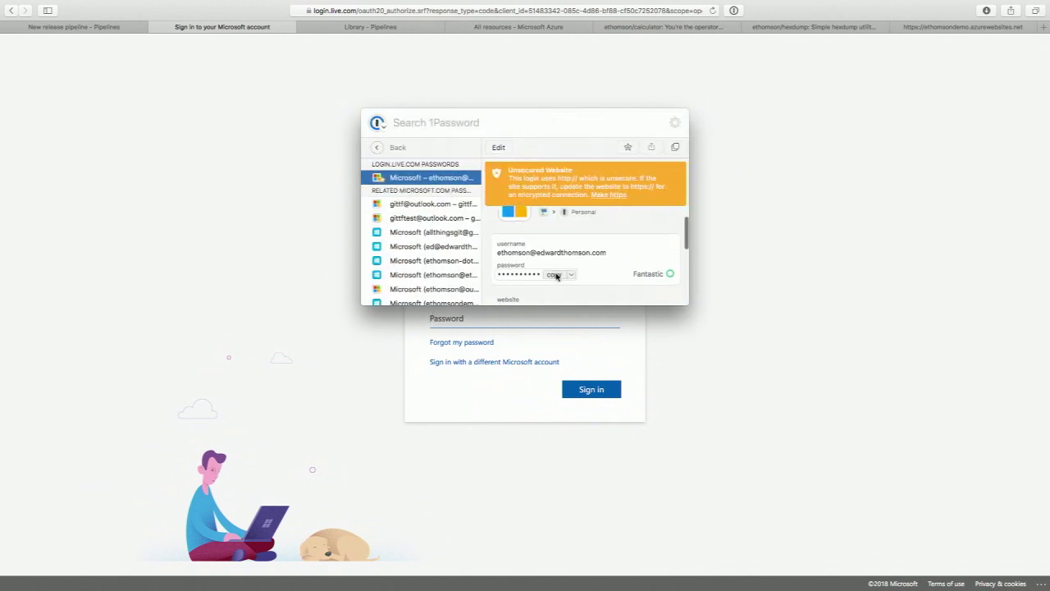
click(553, 272)
click(602, 390)
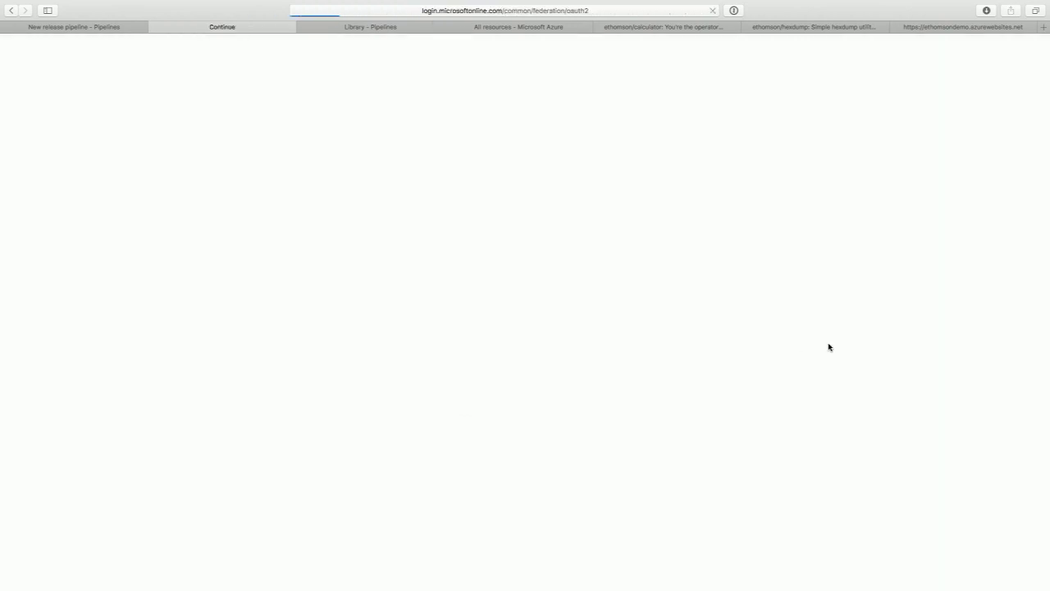
click(598, 376)
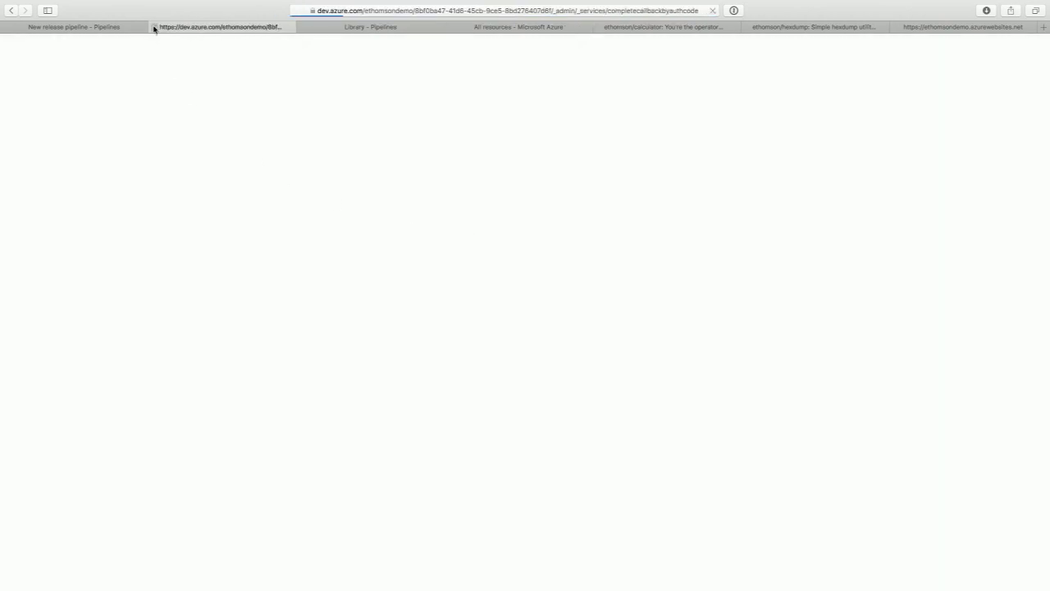
click(153, 29)
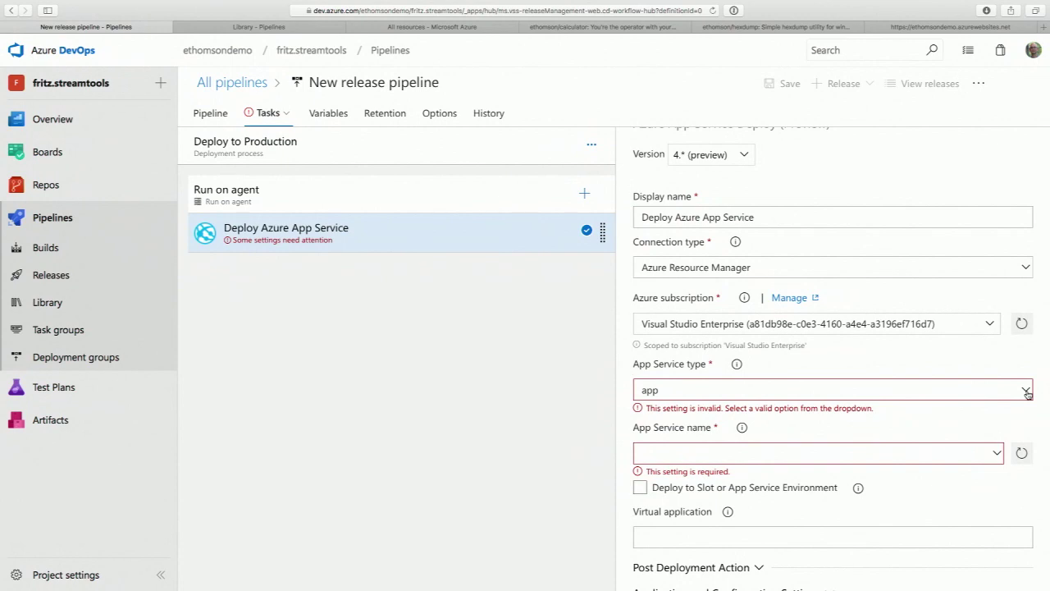
- Set the App Service type to Web App for Containers (Linux) targeting ethomsondemo
click(1025, 392)
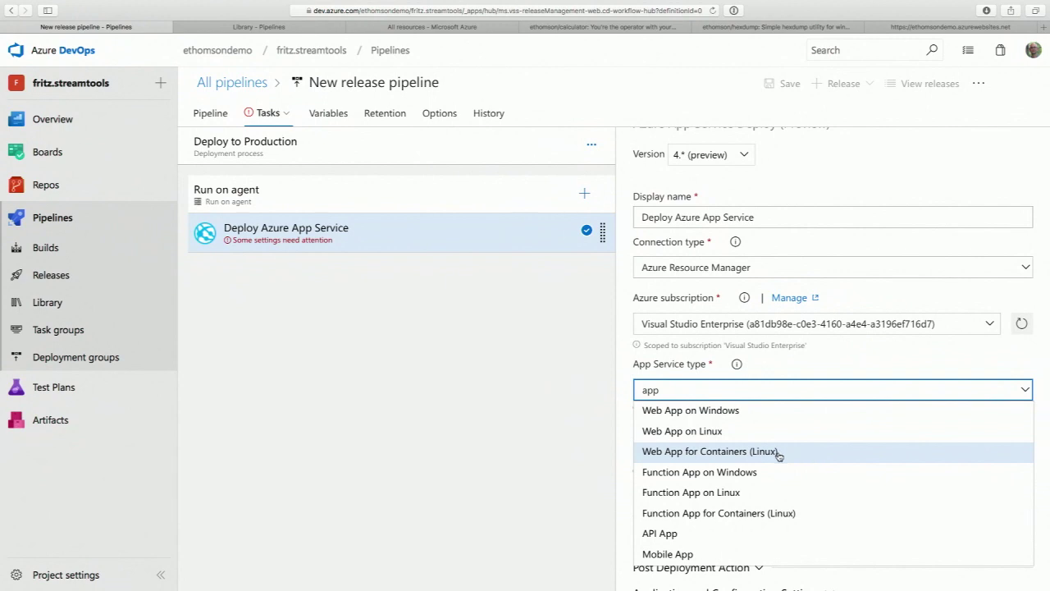
click(810, 452)
scroll(880, 447, down, 1)
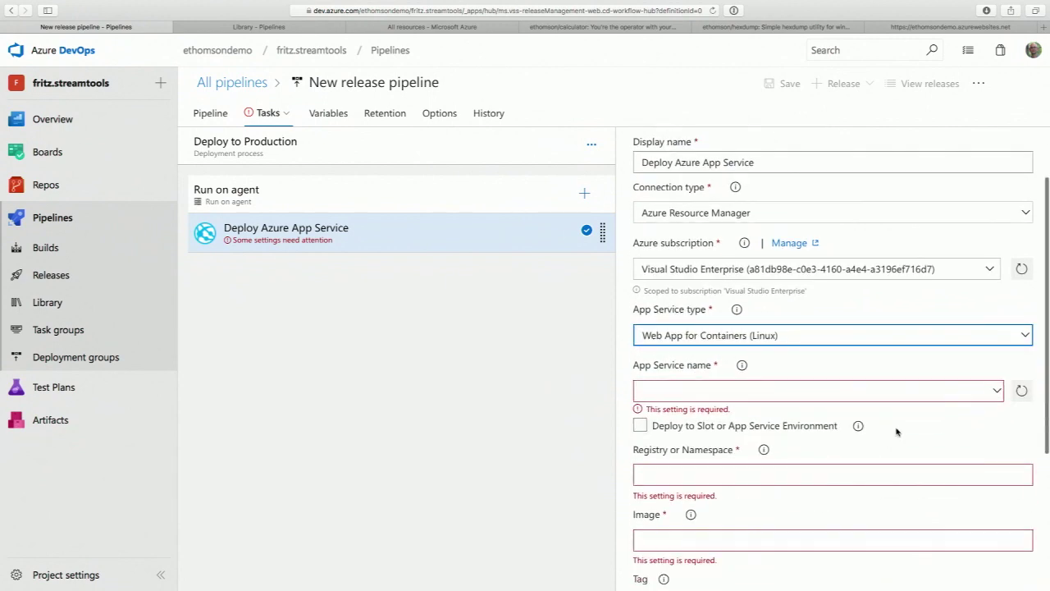
click(994, 394)
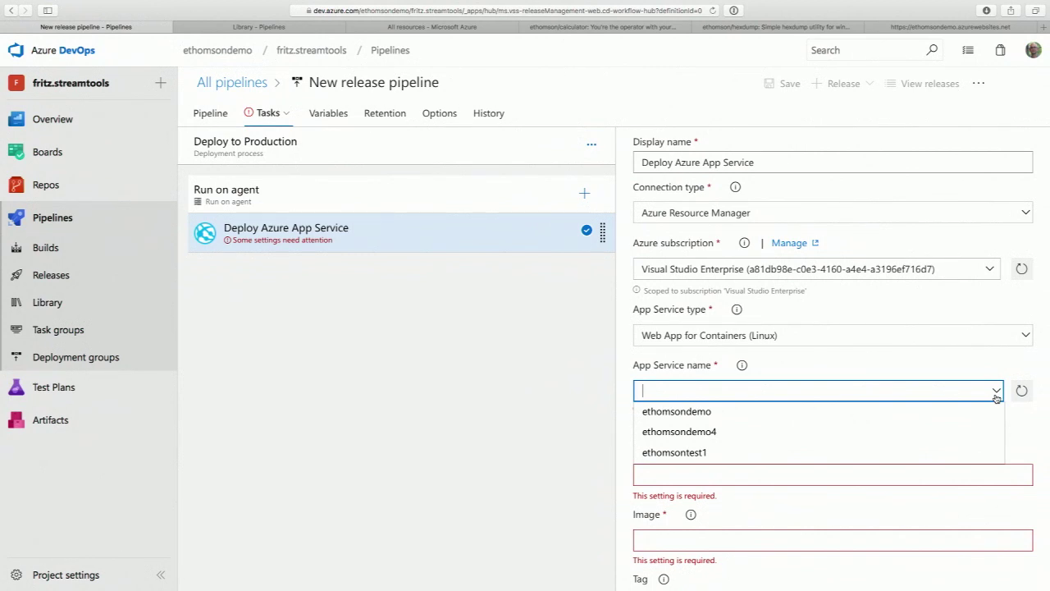
click(840, 416)
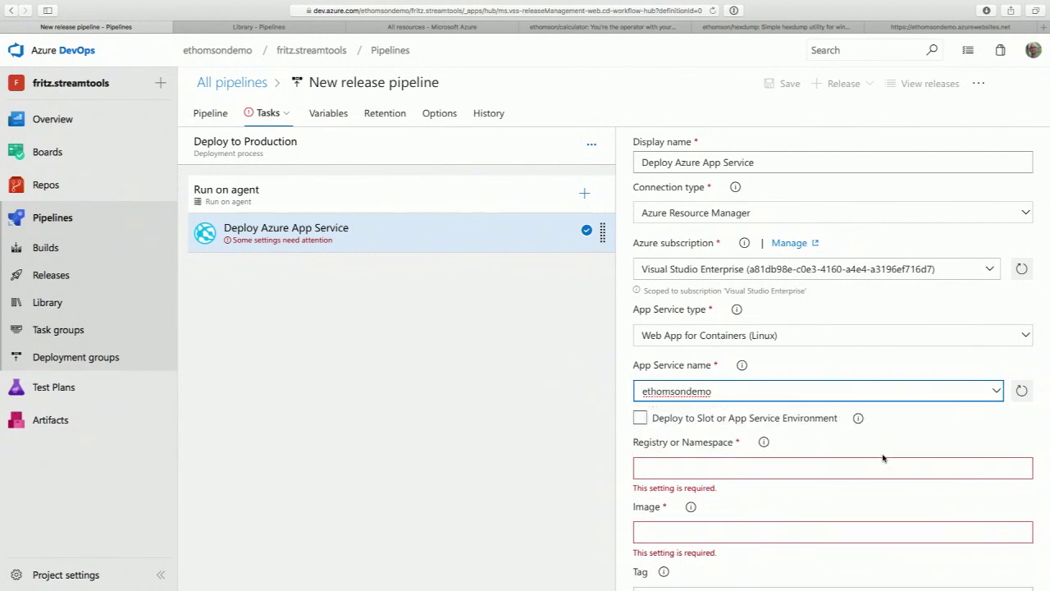
scroll(896, 435, down, 3)
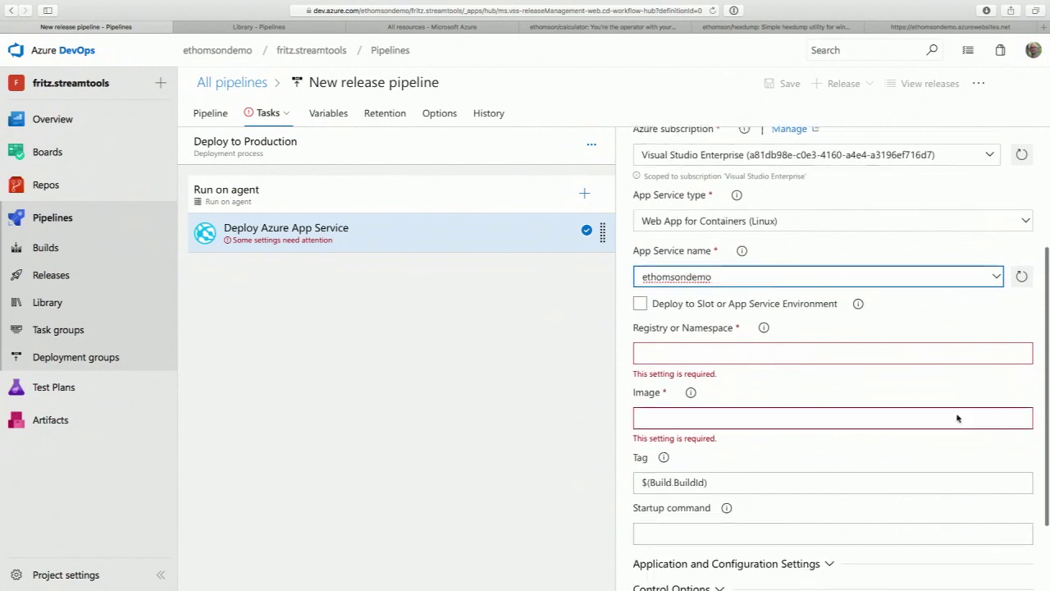
- Set the registry to ethomsontest1.azurecr.io and the image to fritz.streamtools
click(781, 351)
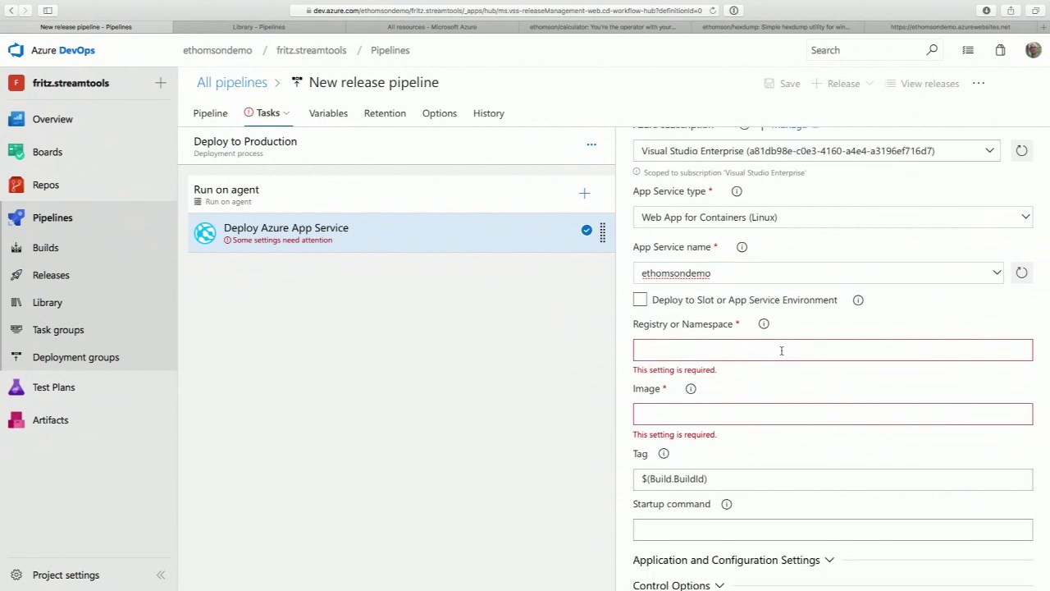
text(ethomsontest1.a)
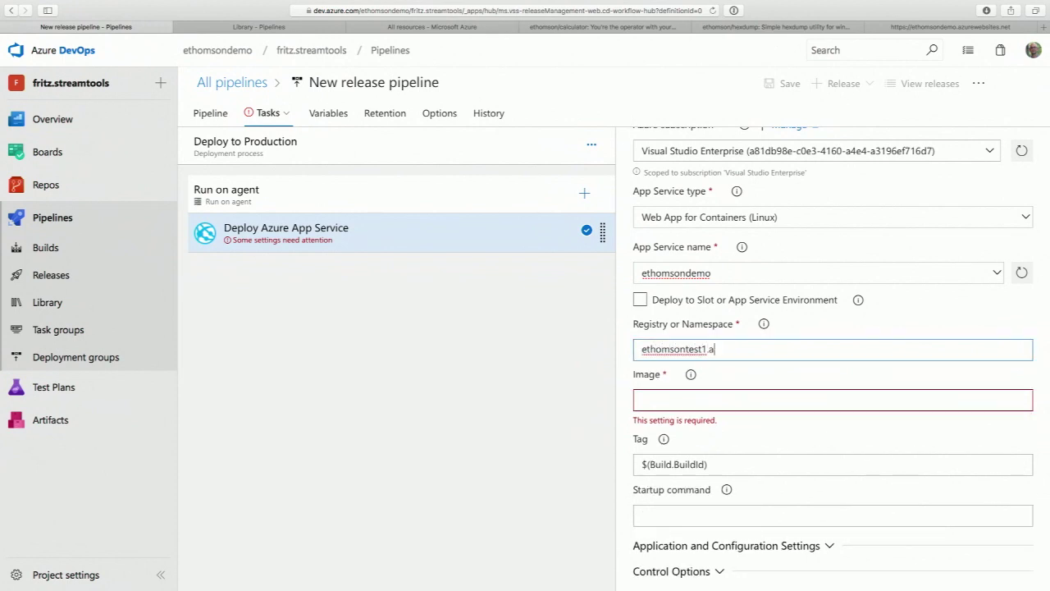
text(zurecr.io)
click(804, 407)
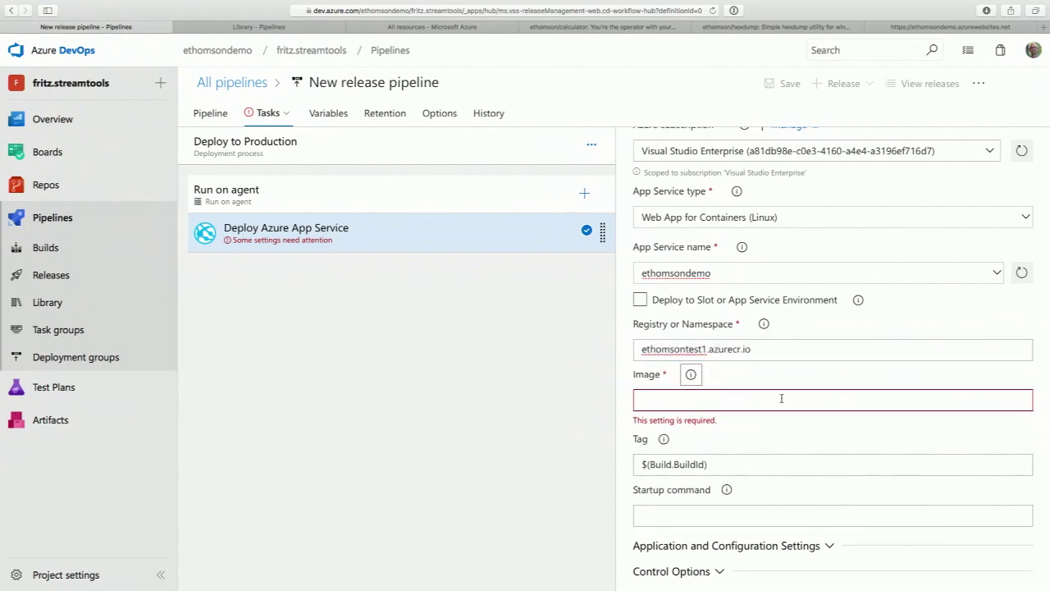
text(fritz.streamtools)
scroll(830, 442, down, 2)
key(Tab)
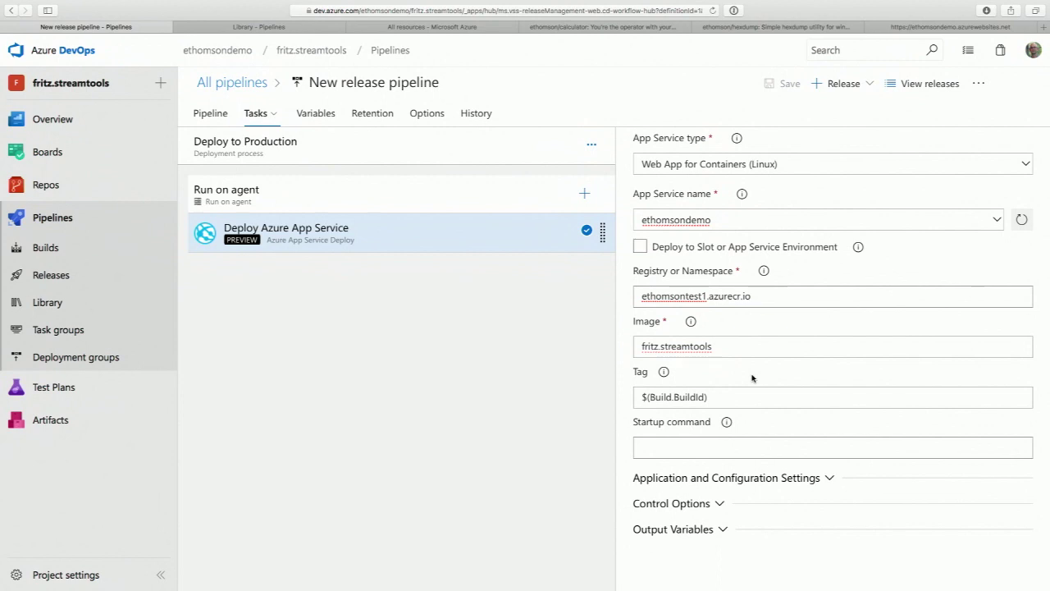
- Create a release from build 20181204.1 and open Release-1
click(836, 86)
click(794, 113)
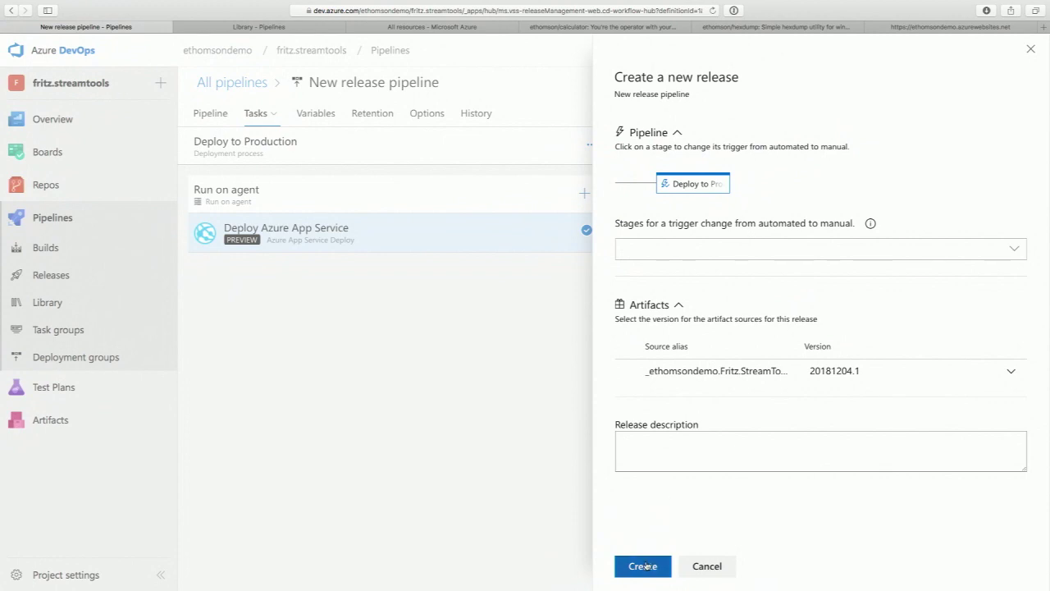
click(644, 566)
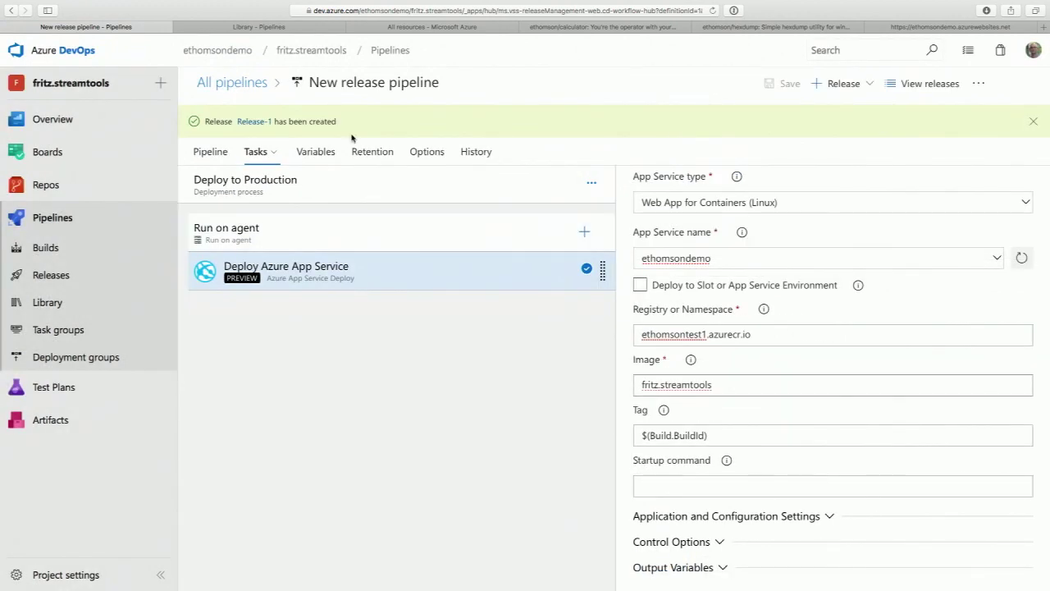
click(256, 123)
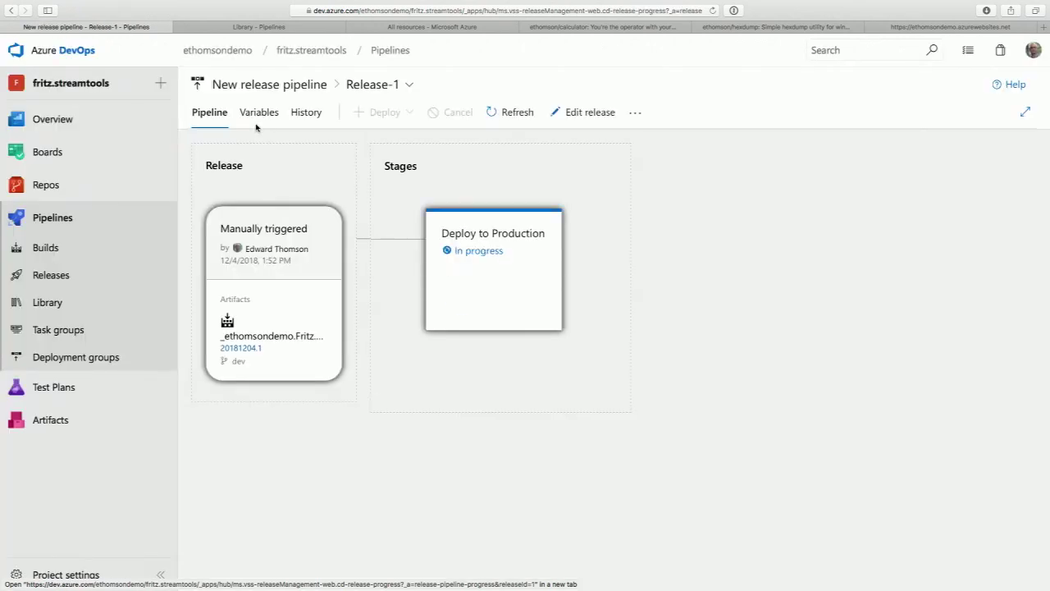
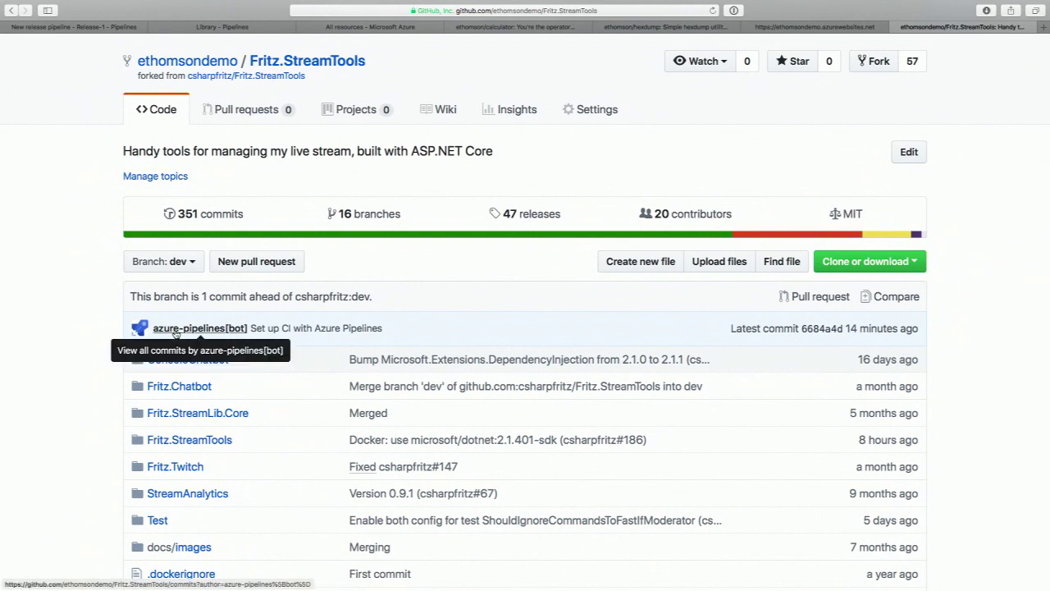
scroll(171, 447, down, 8)
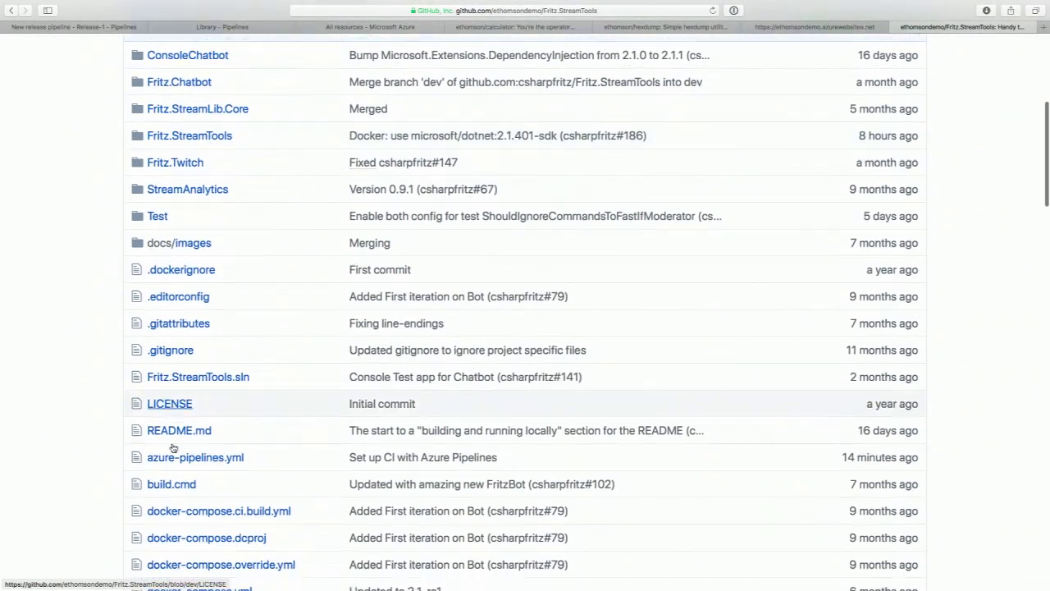
click(190, 429)
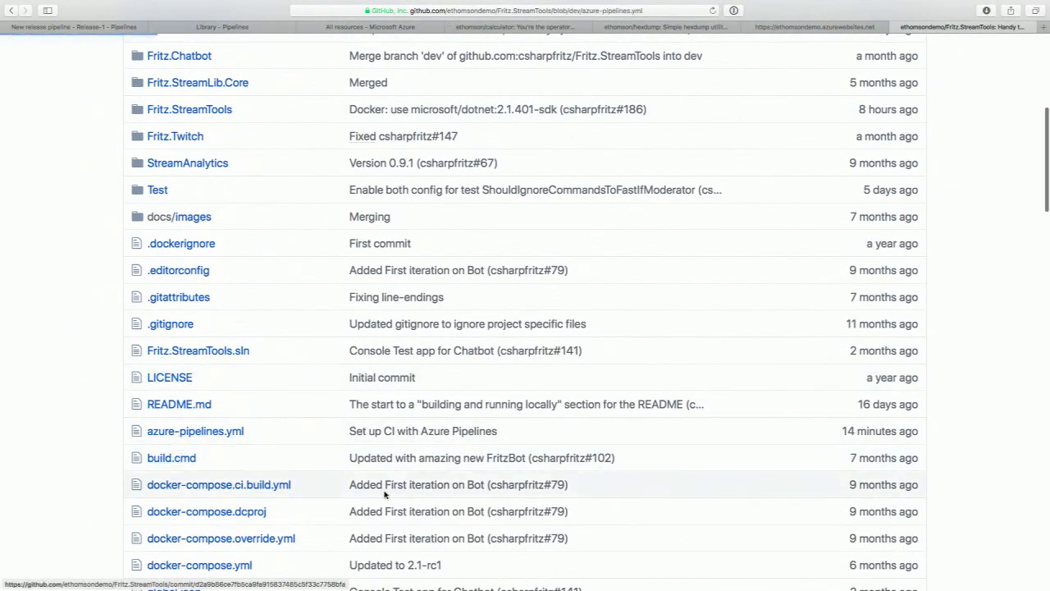
scroll(384, 494, down, 4)
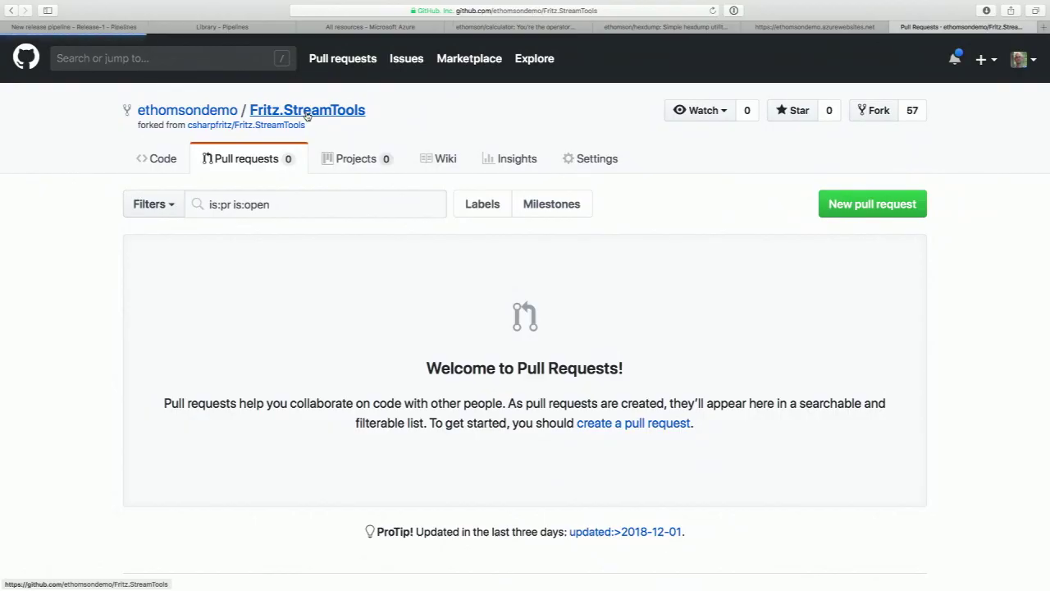
click(307, 111)
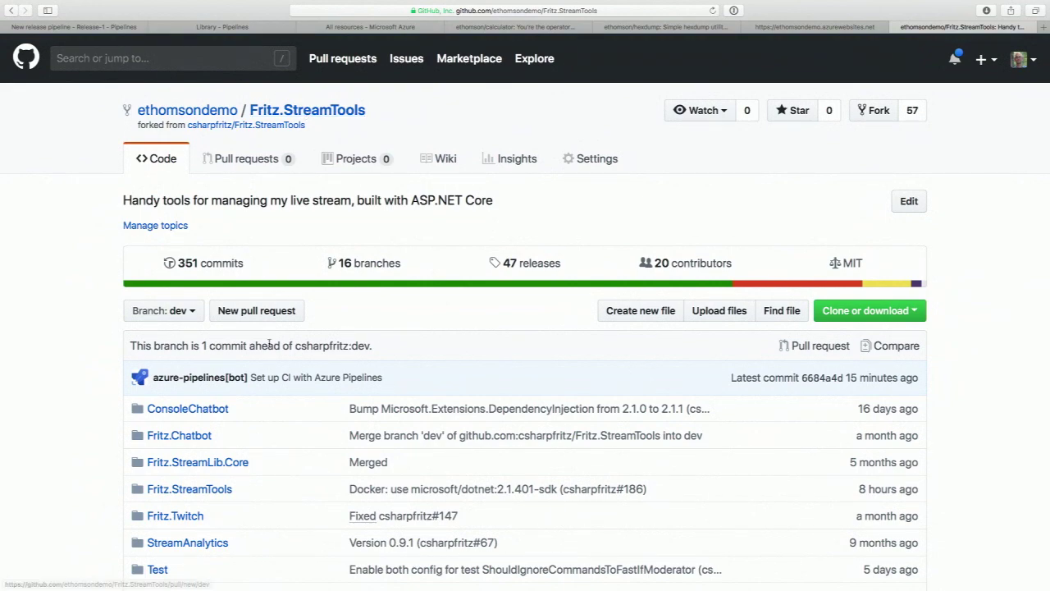
scroll(261, 353, down, 5)
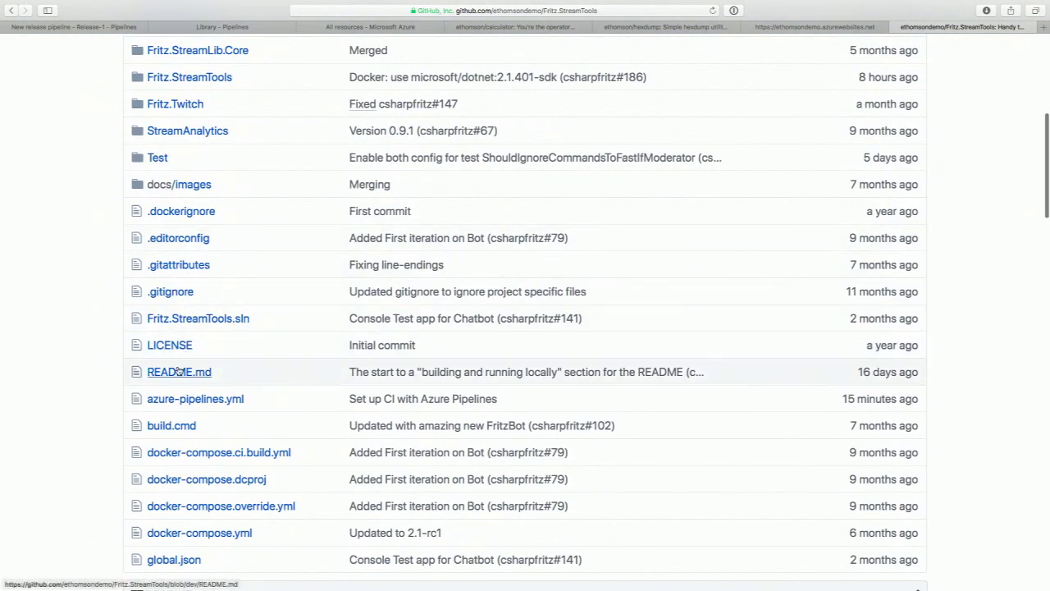
- Edit README.md to spell out OBS as Open Broadcaster Software, with commit message 'Update README'
click(883, 316)
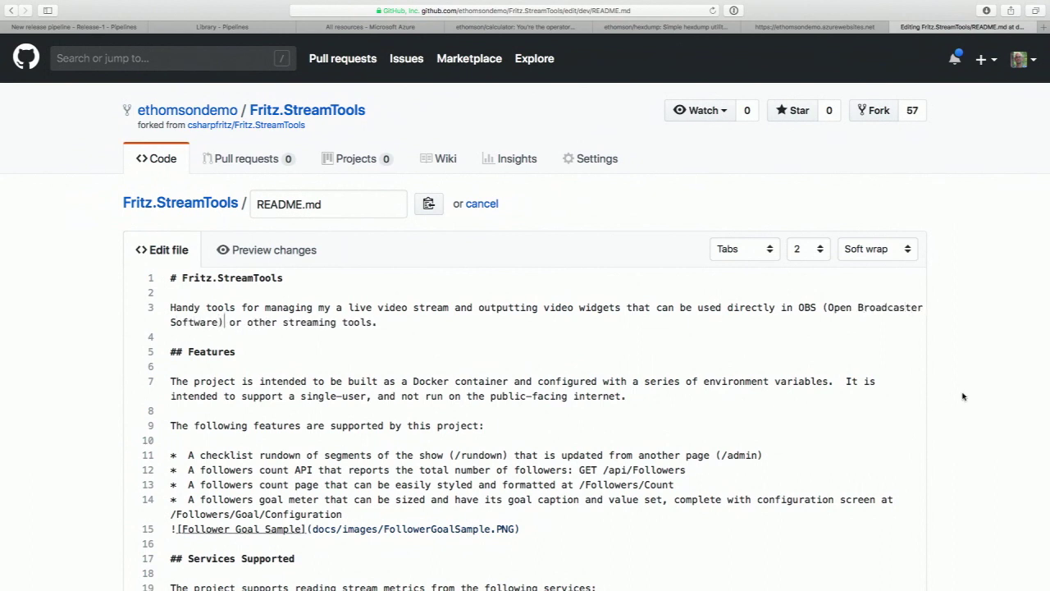
scroll(963, 396, down, 10)
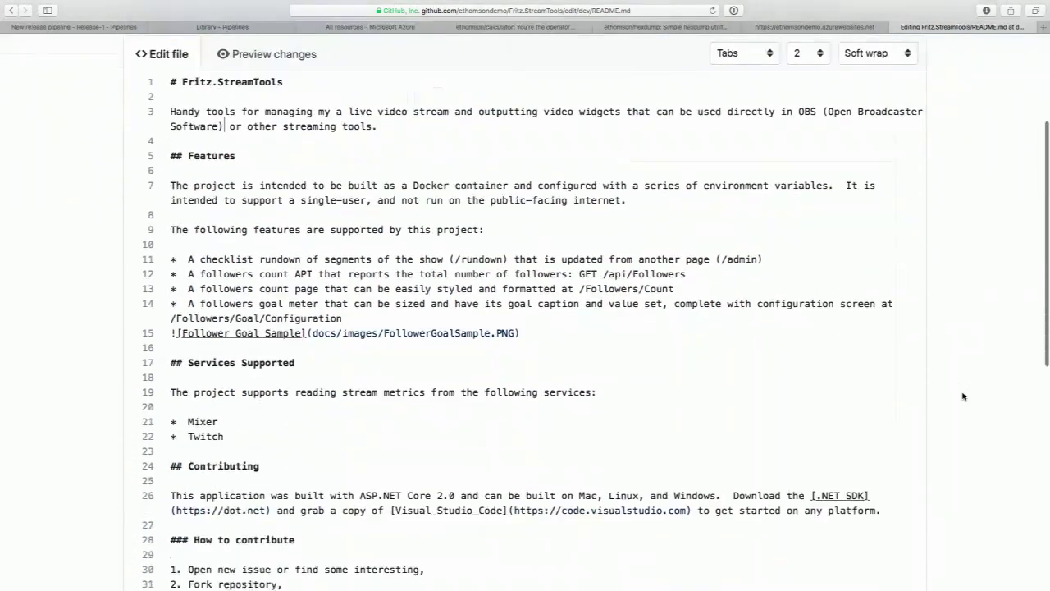
click(305, 251)
text(Up)
click(197, 297)
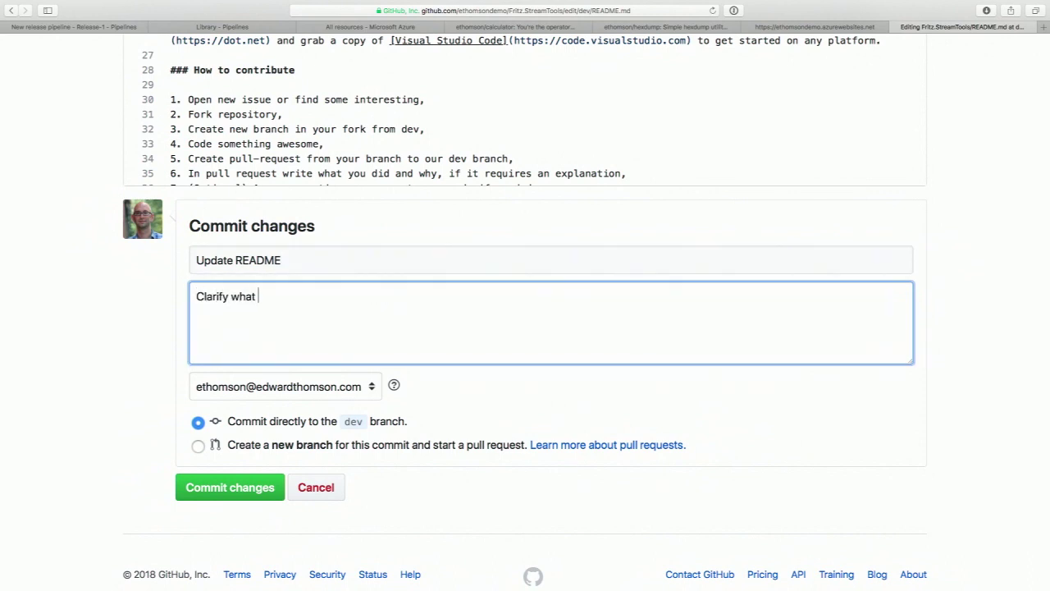
- Commit the README change to a new branch named obs and open its pull request
click(198, 445)
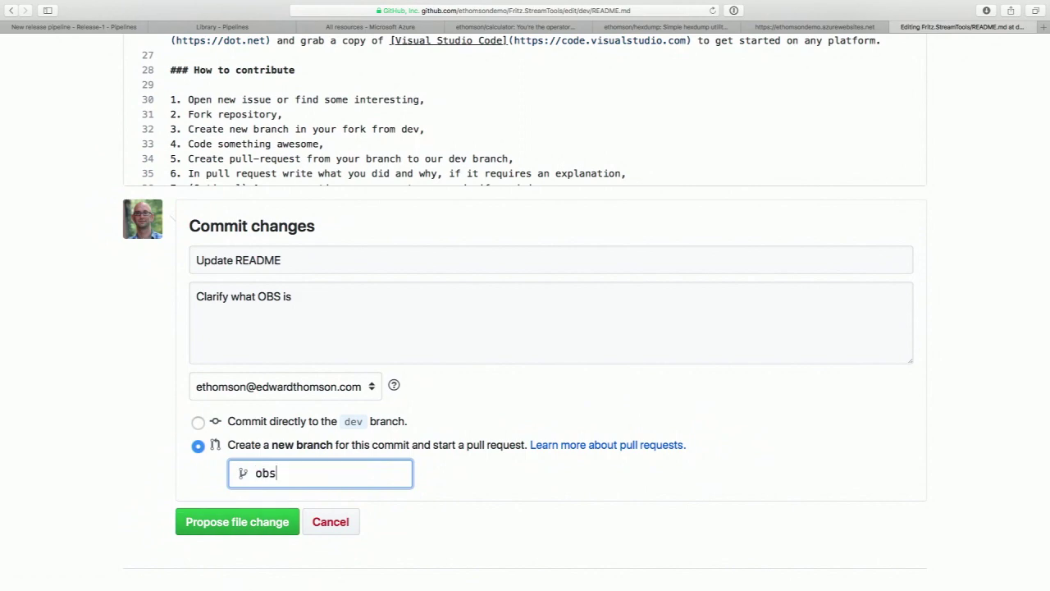
click(261, 523)
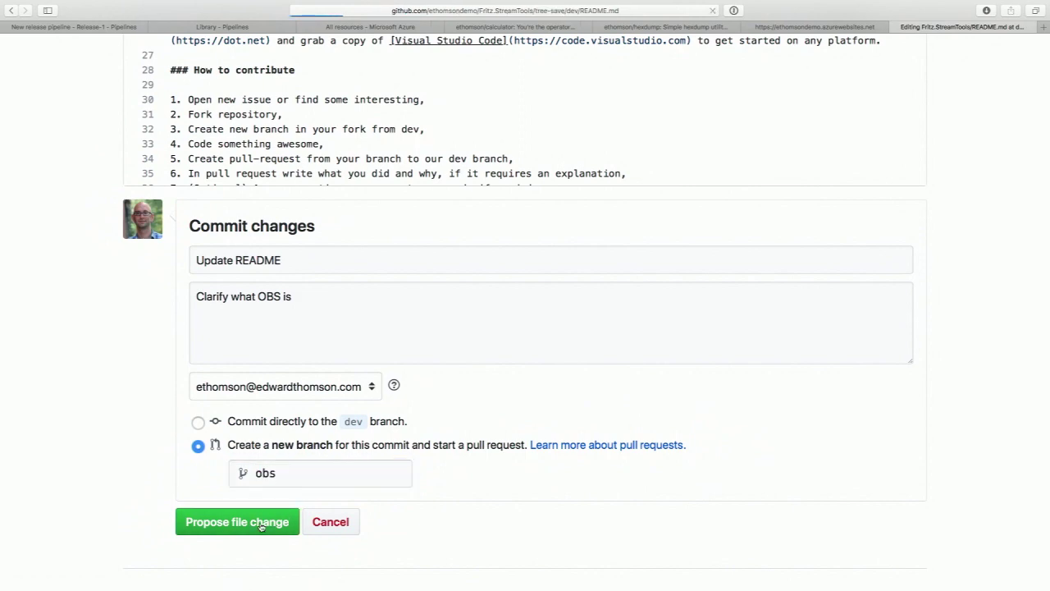
scroll(490, 455, down, 4)
click(695, 437)
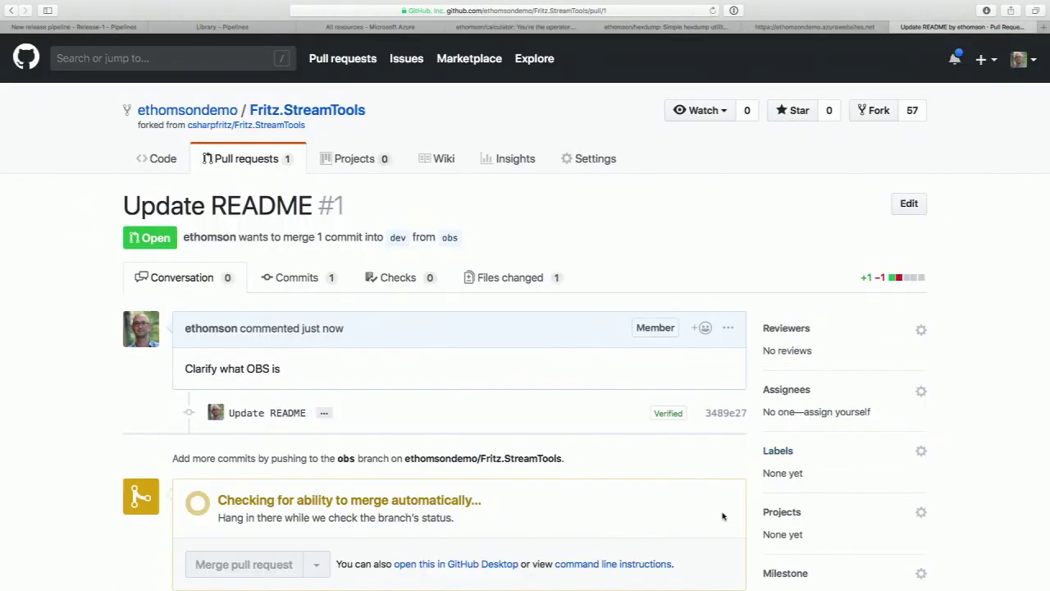
- Review commit 3489e27, then follow the Azure Pipelines check to its running builds
scroll(495, 326, down, 4)
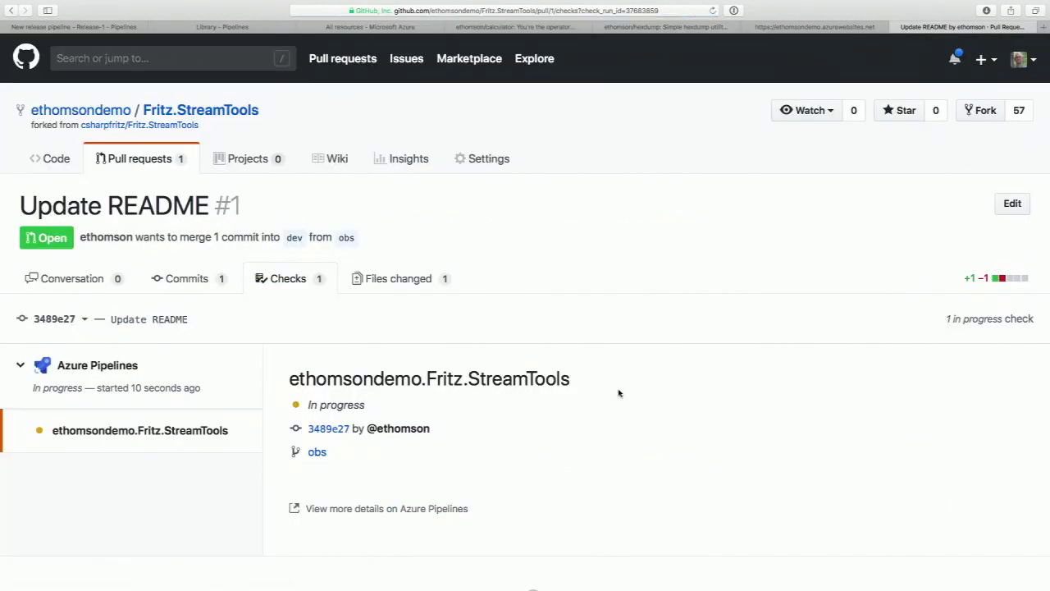
click(328, 428)
scroll(398, 447, down, 3)
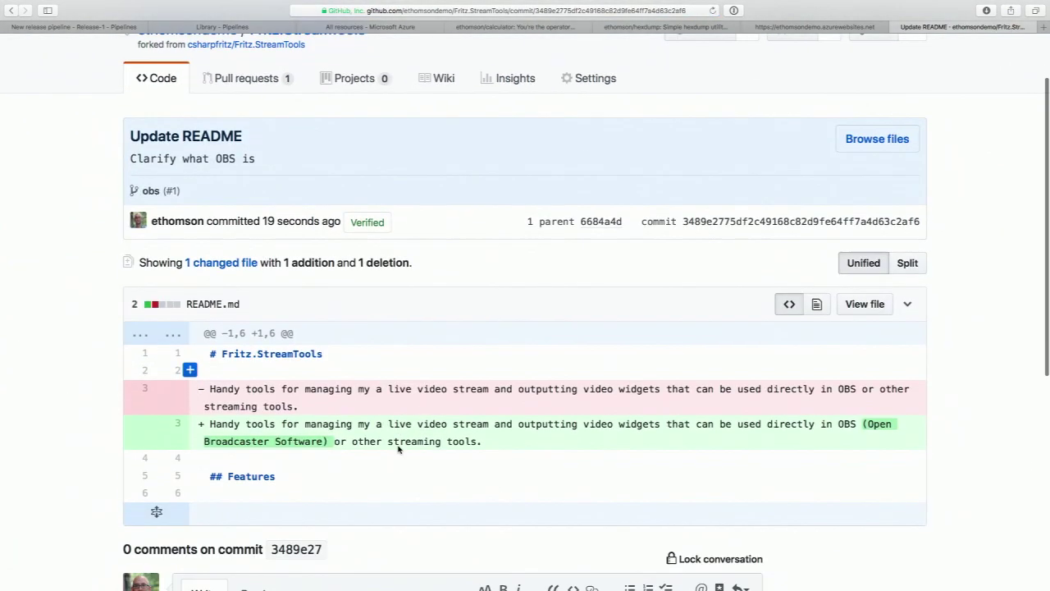
click(11, 10)
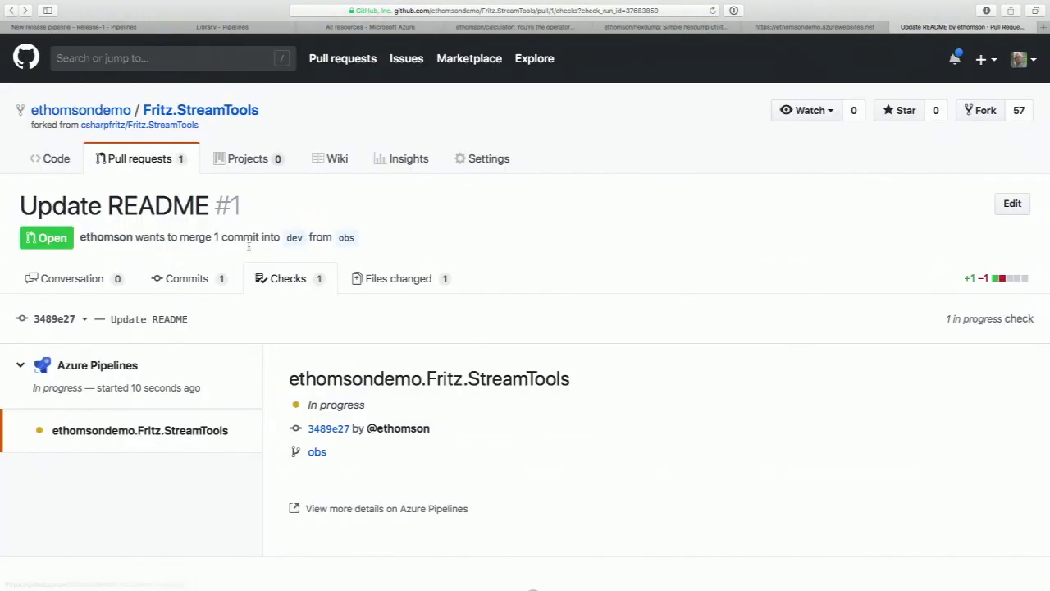
scroll(356, 435, down, 1)
click(361, 454)
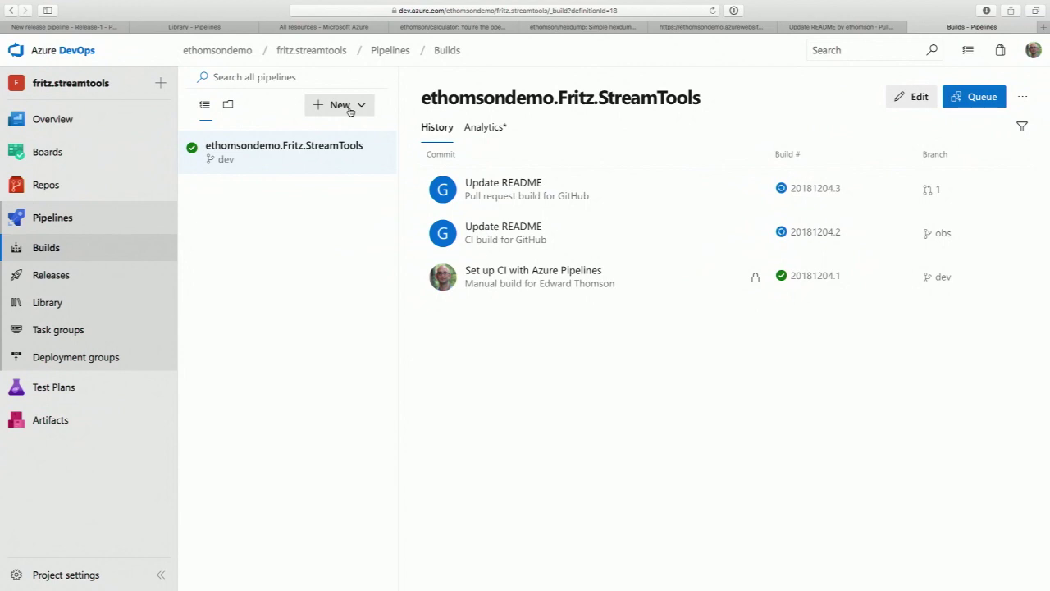
- Start a new build pipeline in the visual designer from the fritz.streamtools repository
click(349, 110)
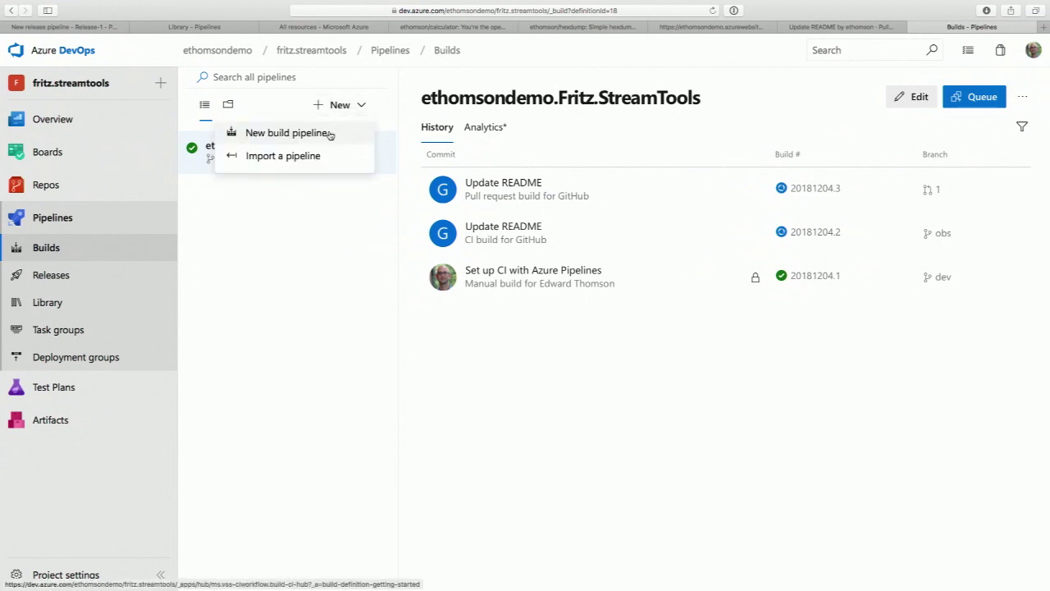
click(287, 133)
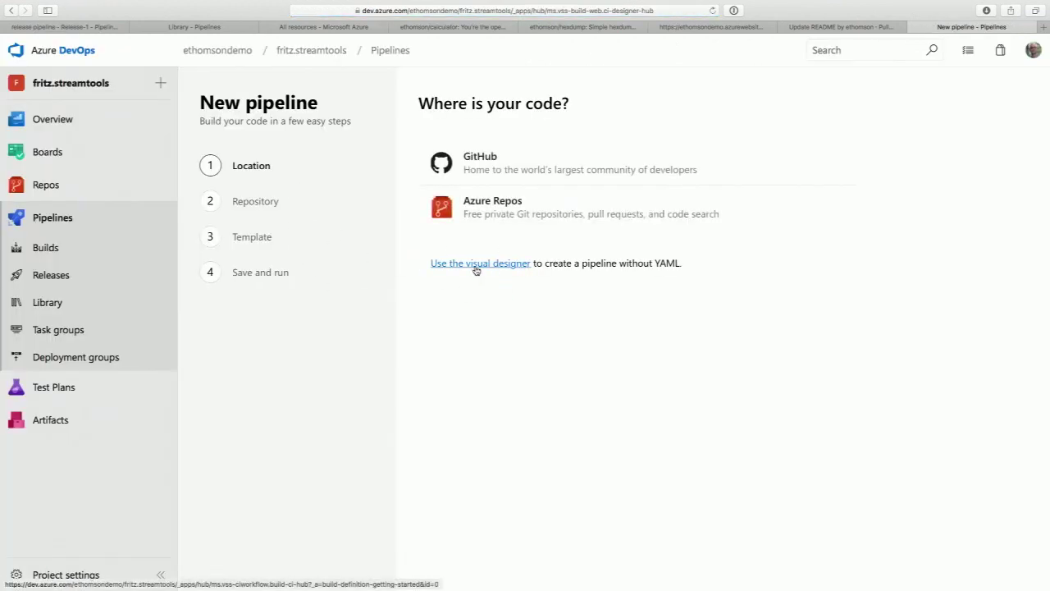
click(475, 265)
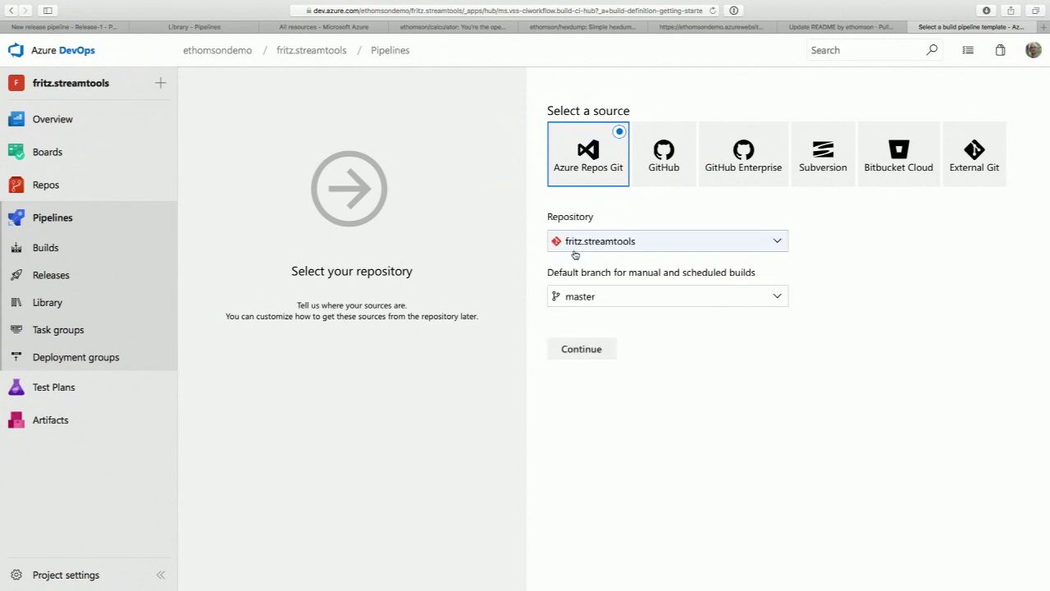
click(603, 351)
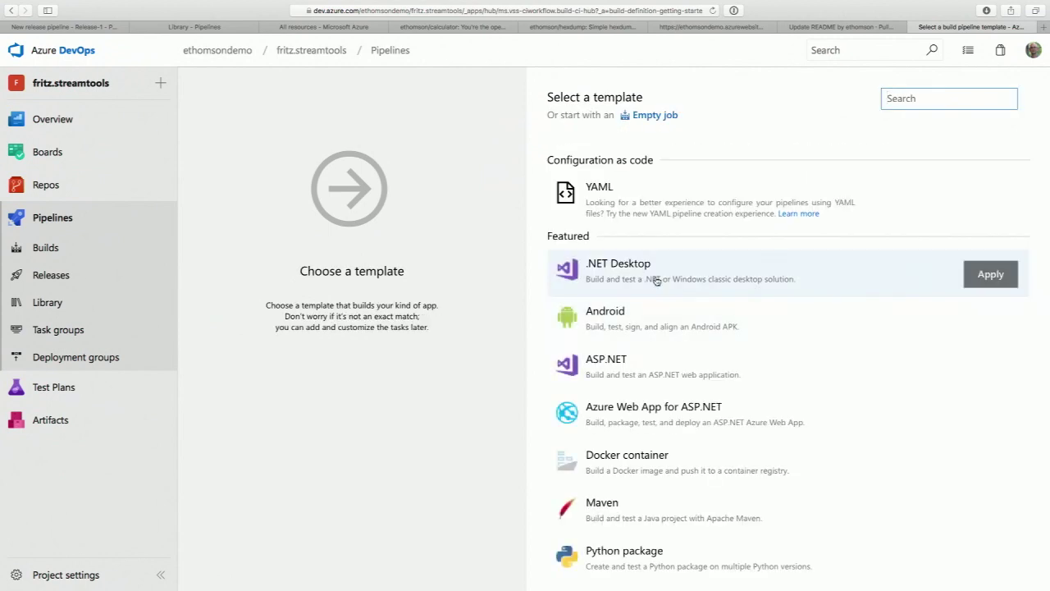
- Apply the YAML template and add a scheduled trigger for 4:00 Monday through Friday on master
click(987, 203)
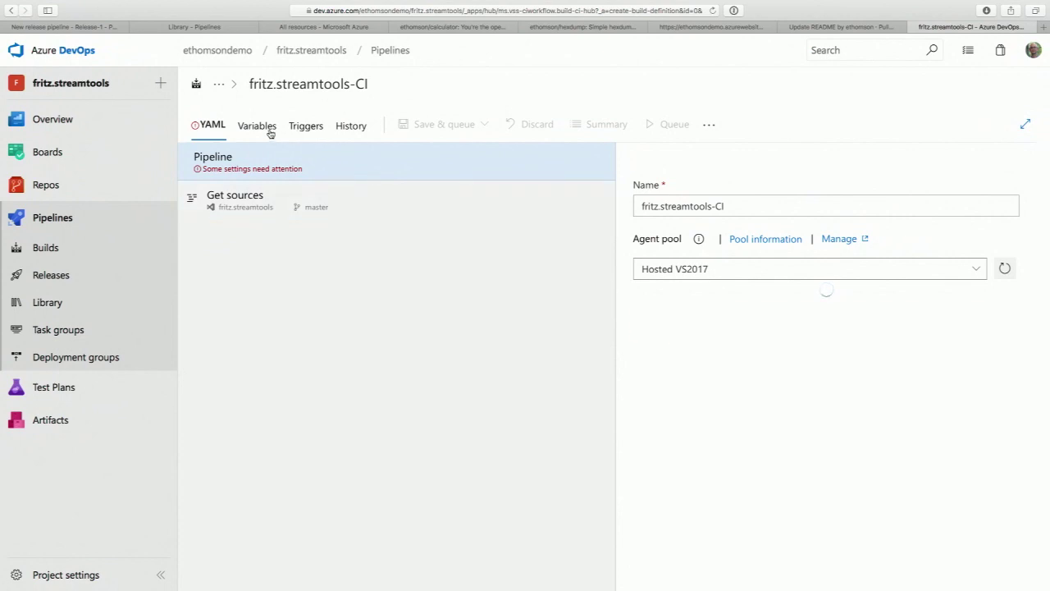
click(305, 129)
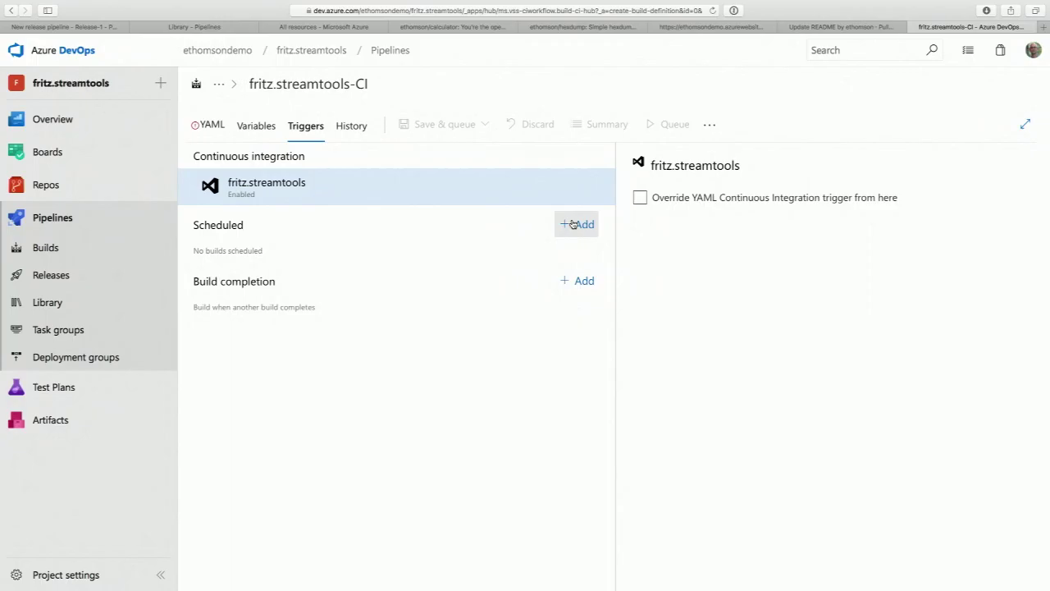
click(573, 224)
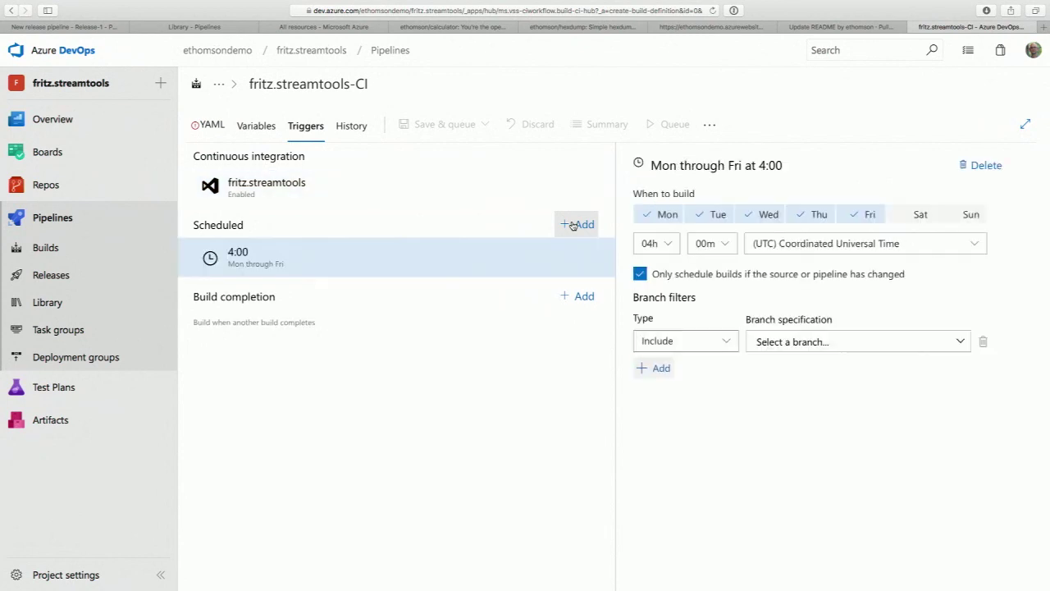